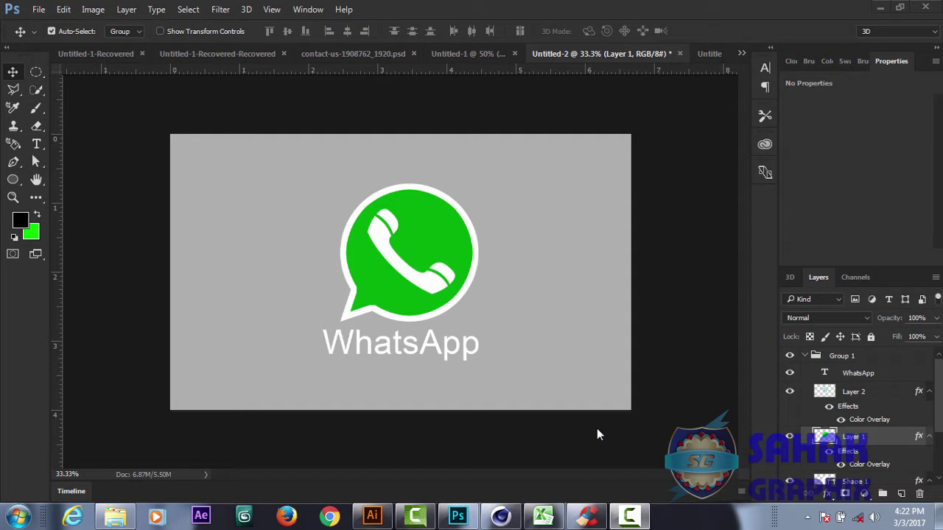
- In Untitled-3, zoom in and draw a 600 × 600 px black circle with the Ellipse tool
left_click(701, 54)
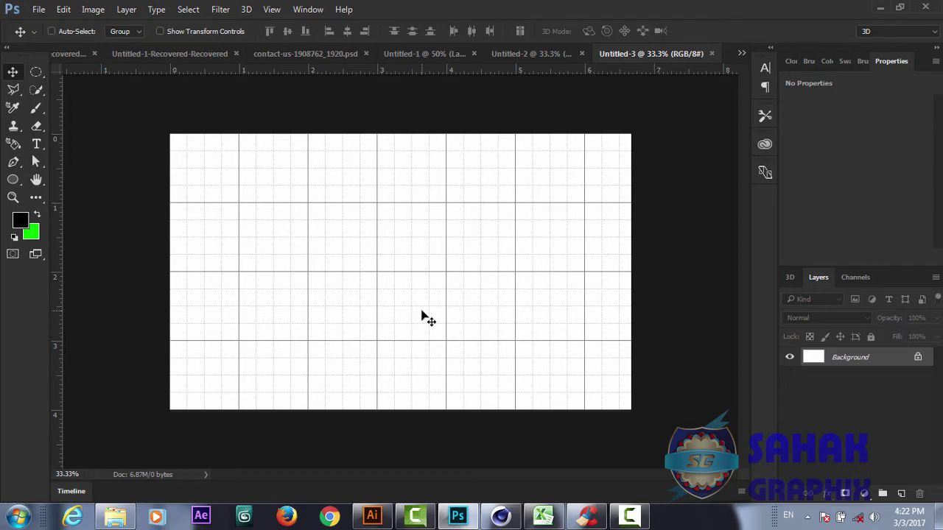
key("ctrl+plus")
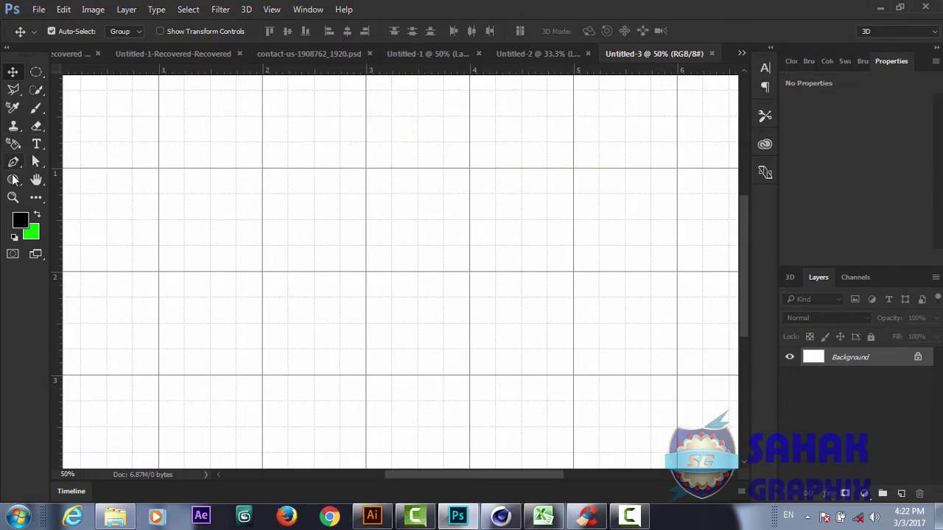
left_click(12, 180)
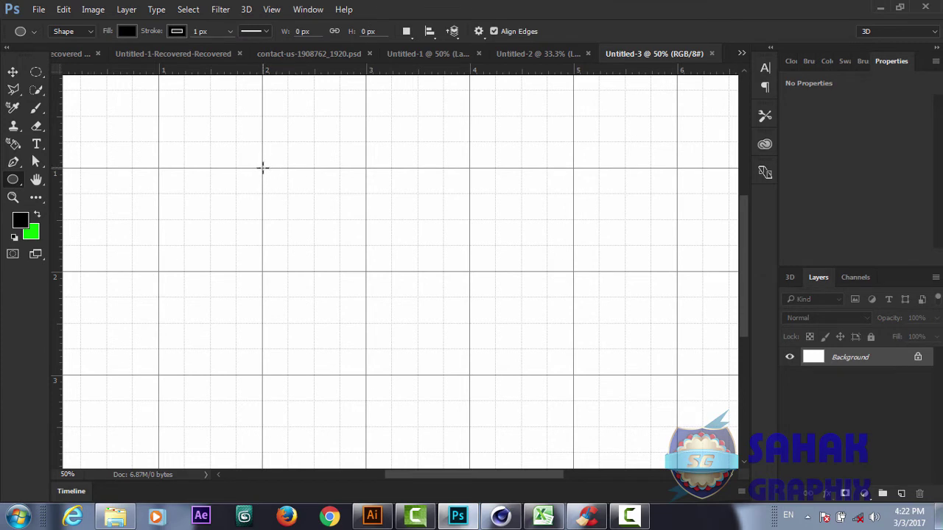
left_click_drag(262, 168, 461, 379)
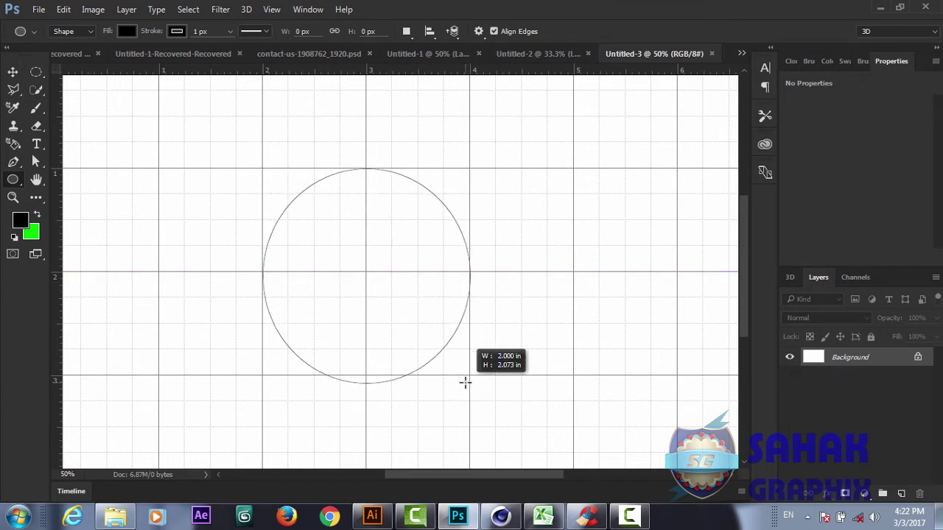
left_click_drag(461, 380, 465, 375)
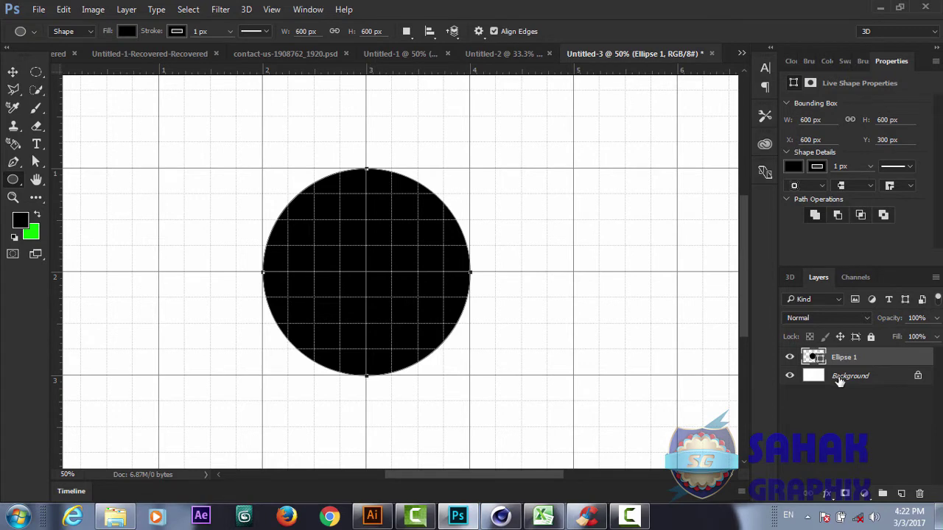
- Convert Background to Layer 0 and give it a grey #8f908f Color Overlay
double_click(839, 378)
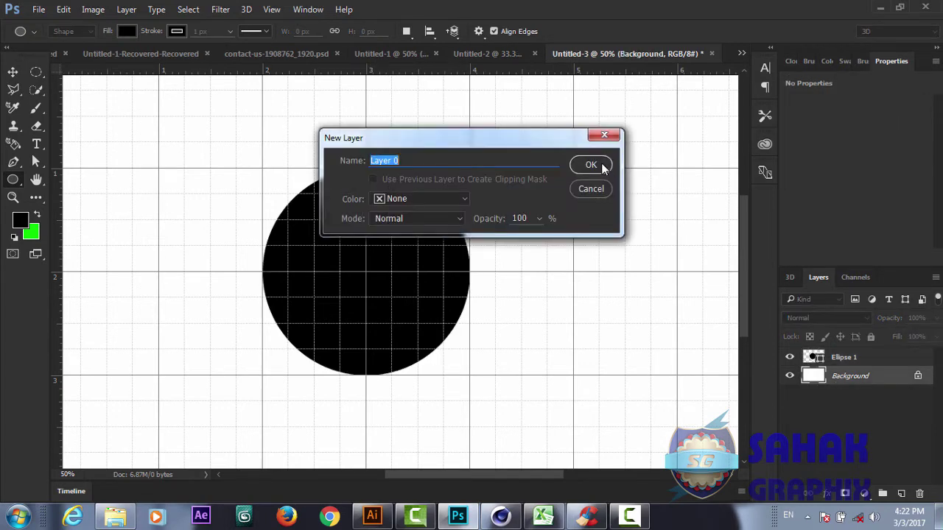
left_click(600, 166)
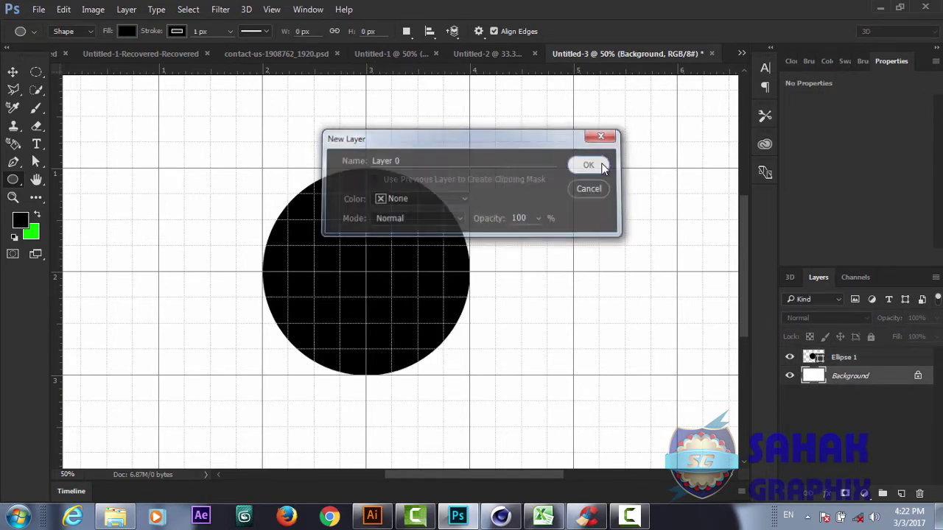
left_click(831, 494)
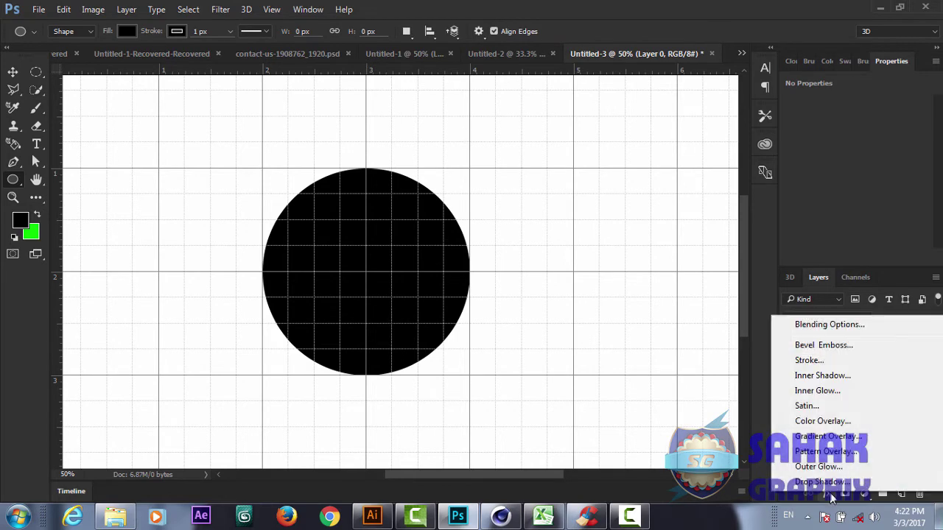
left_click(826, 423)
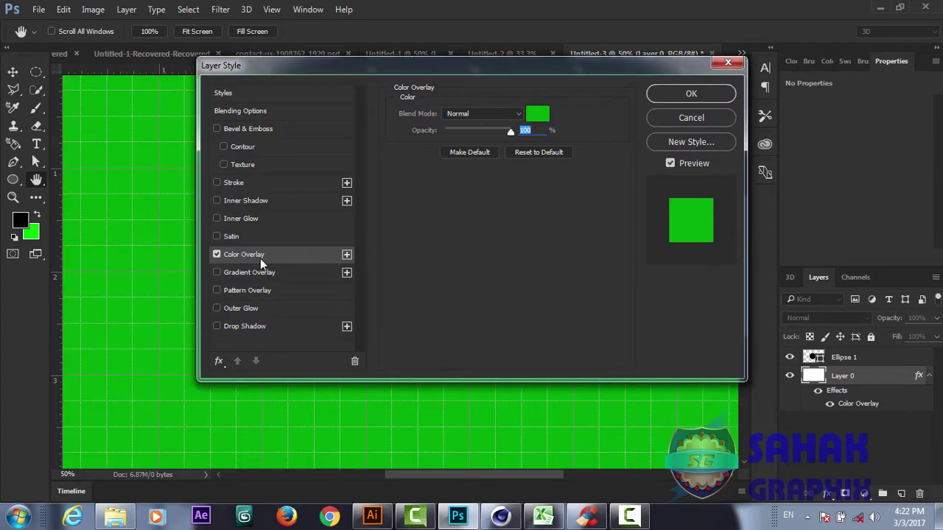
left_click(538, 116)
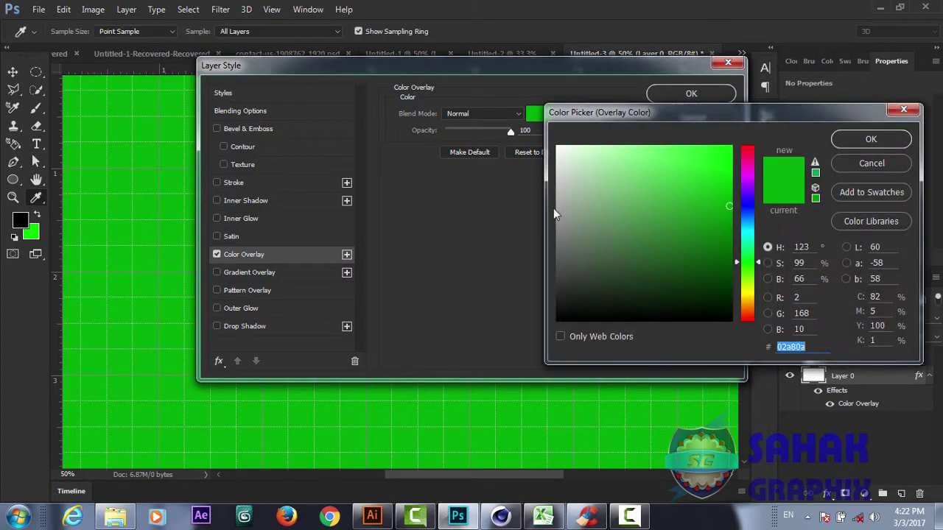
left_click_drag(558, 209, 558, 222)
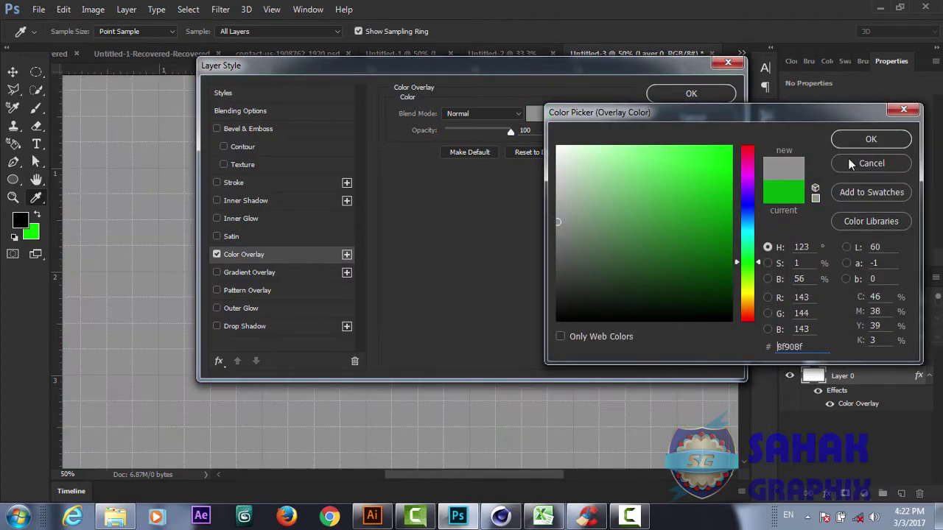
left_click(852, 141)
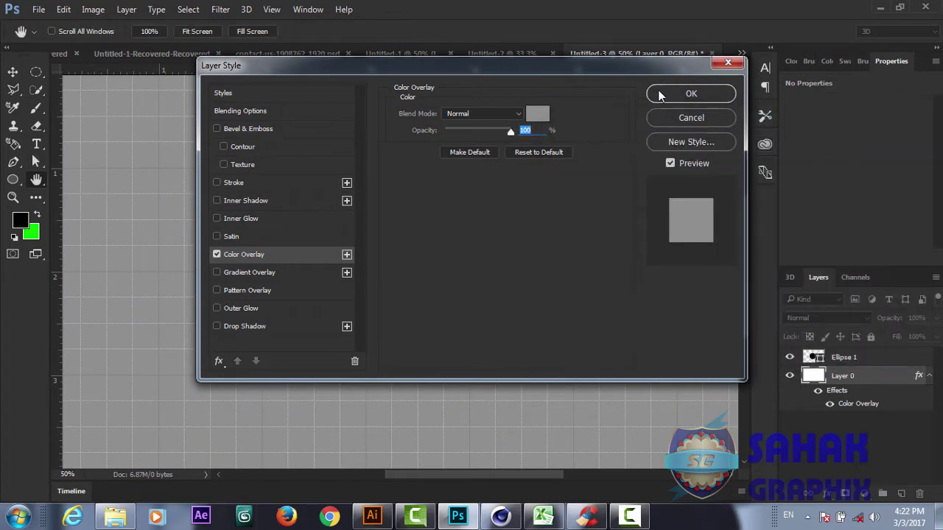
left_click(661, 95)
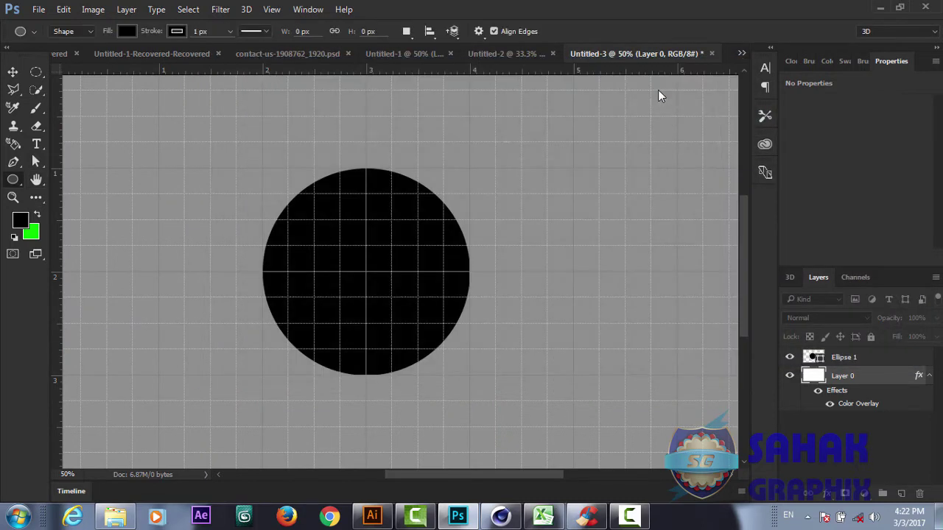
- Lock Layer 0 and draw a triangular tail at the circle's lower left with the Pen tool
left_click(871, 339)
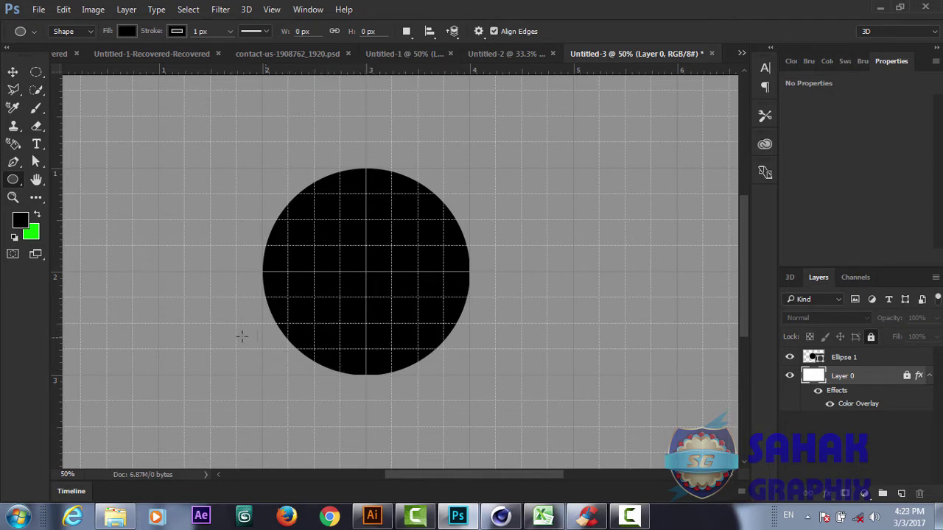
left_click(13, 162)
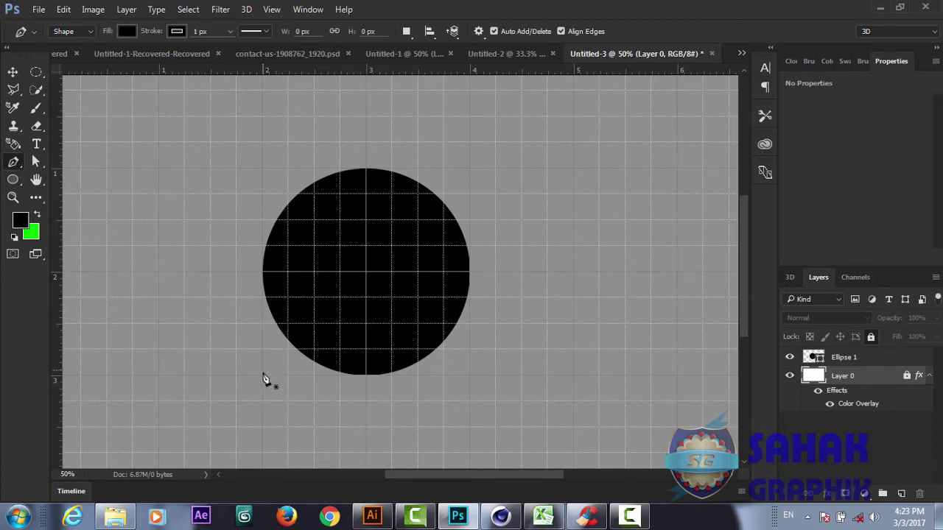
left_click(289, 299)
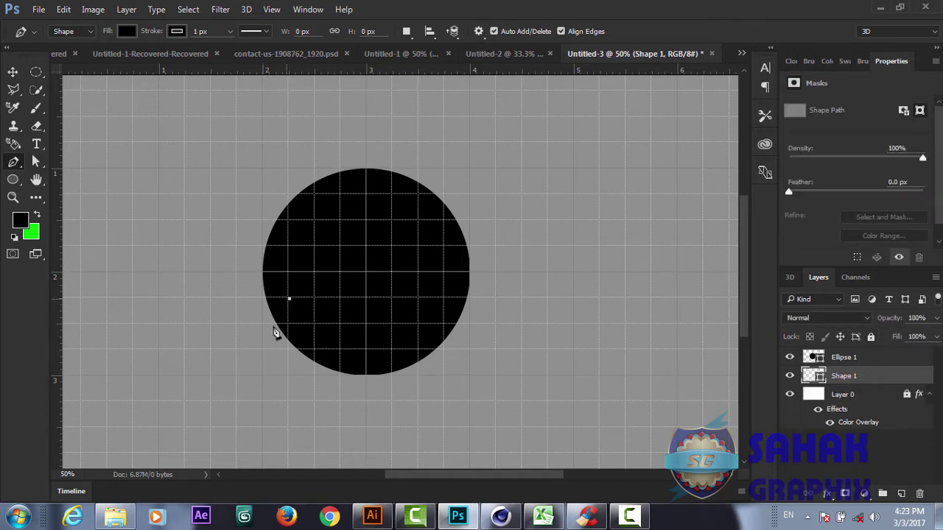
left_click(263, 376)
left_click(341, 351)
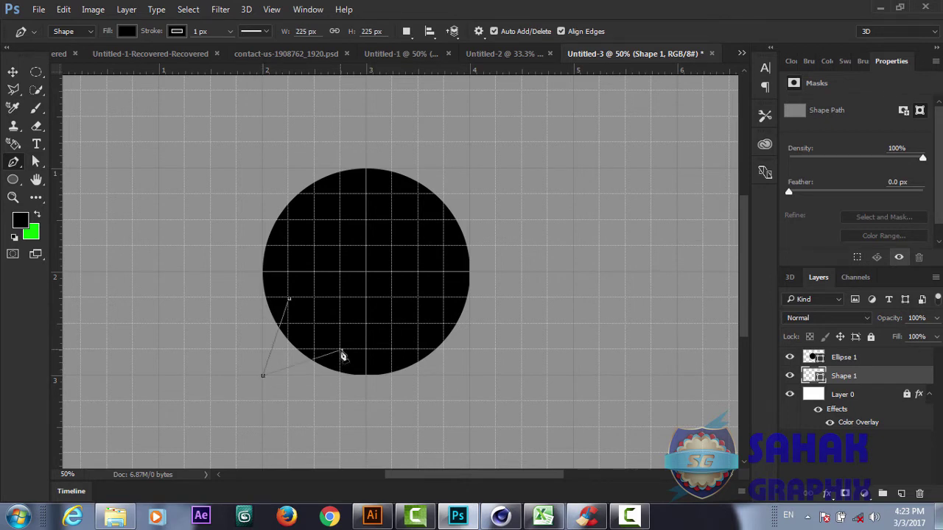
left_click(290, 299)
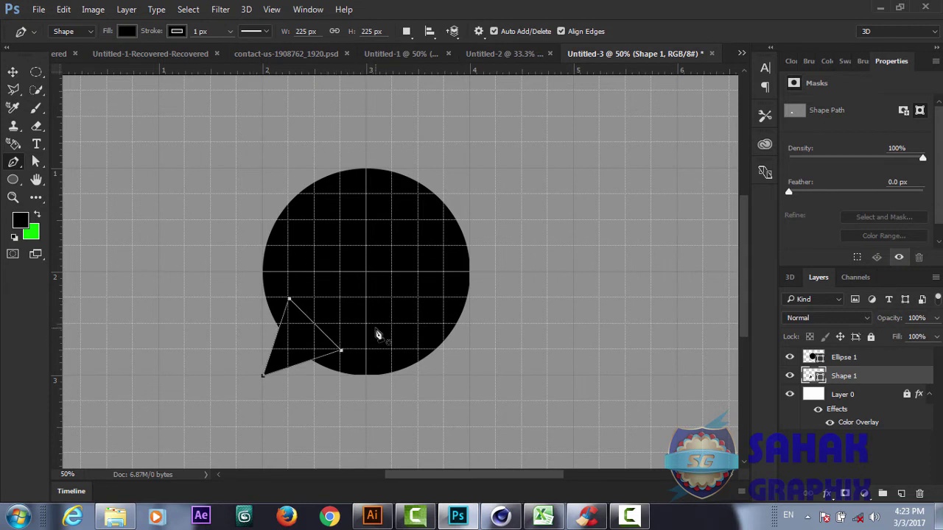
- Select the tail Shape 1 with Ellipse 1 and merge them into one shape
key("v")
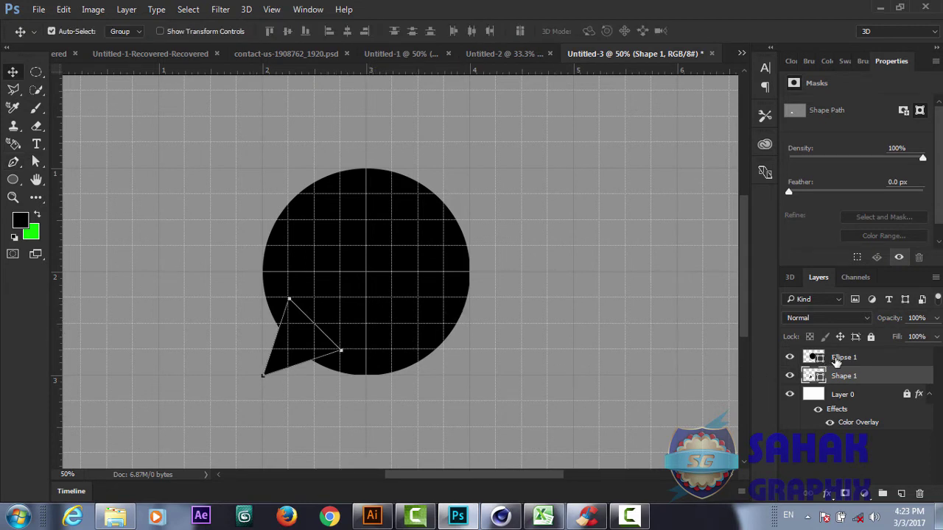
left_click(836, 359, "shift")
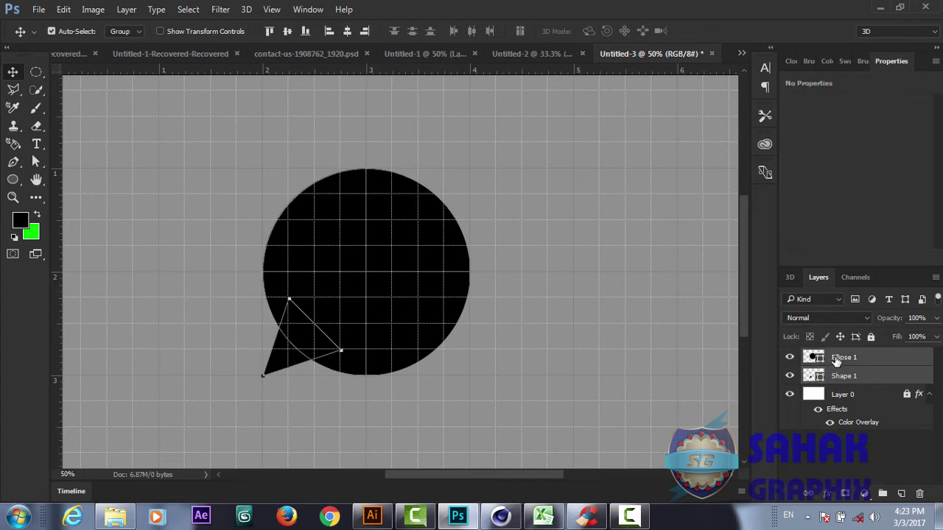
key("ctrl")
key("ctrl+e")
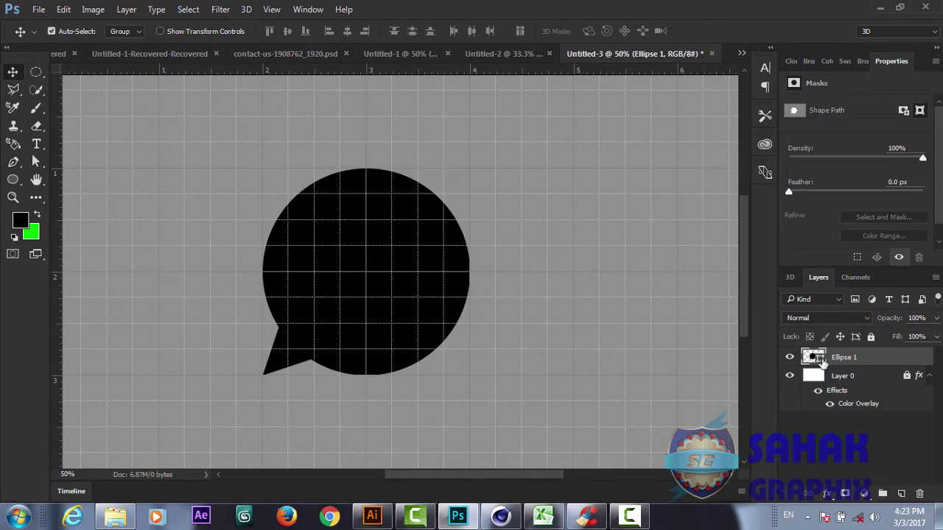
- Fill the bubble shape white and set its outline width to 0 px
double_click(820, 358)
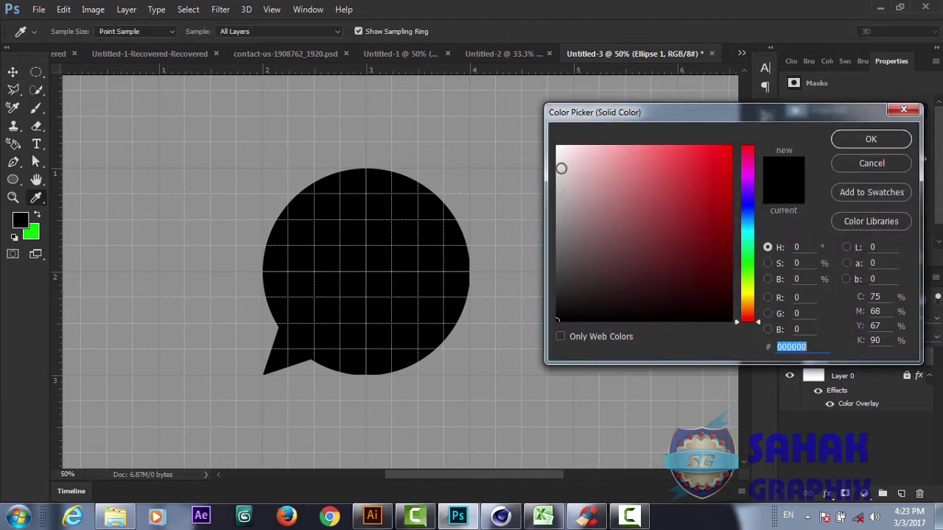
left_click_drag(562, 168, 532, 129)
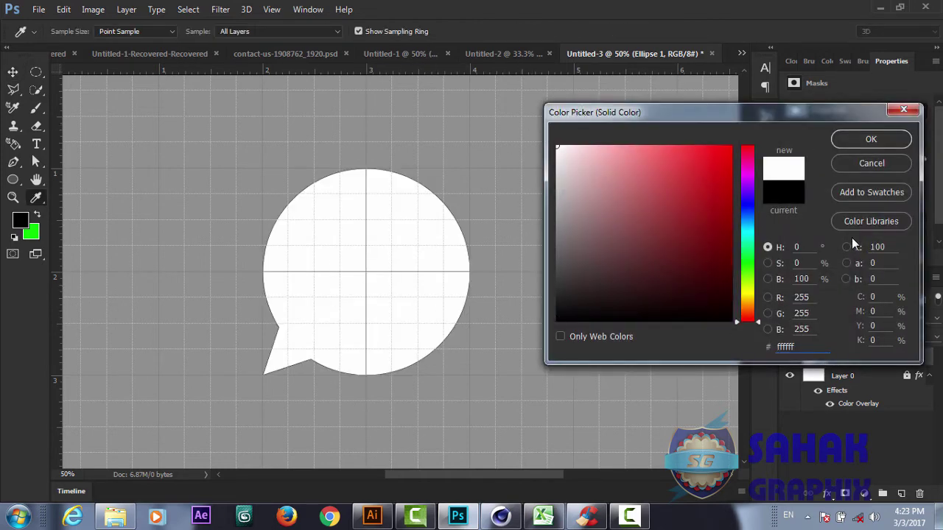
left_click(856, 140)
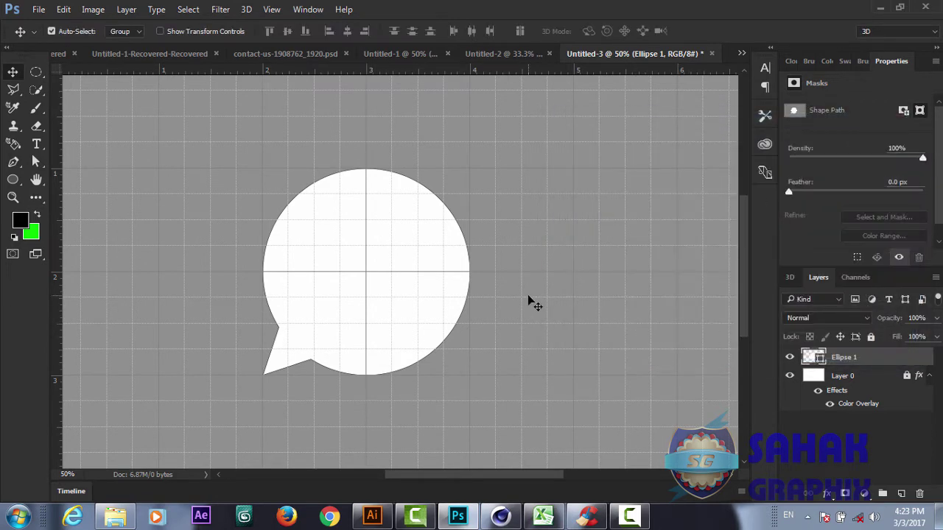
left_click(13, 161)
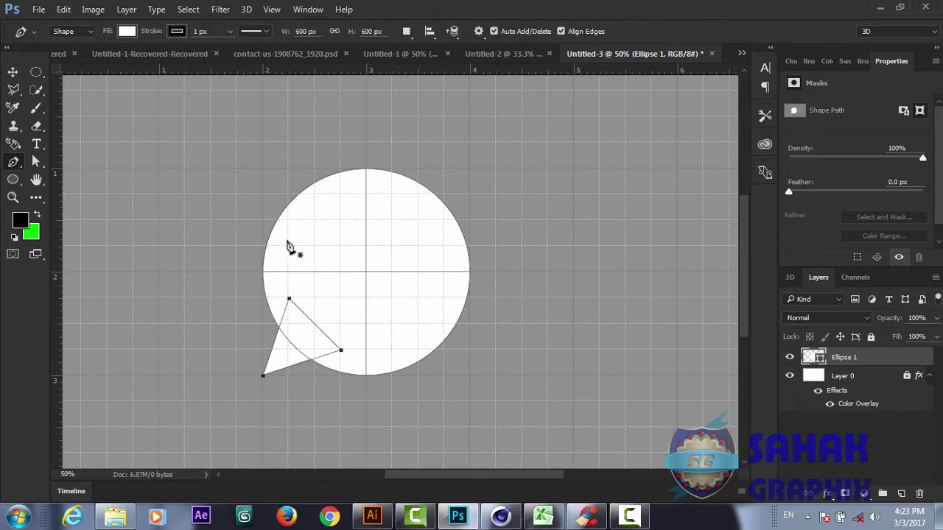
left_click(230, 33)
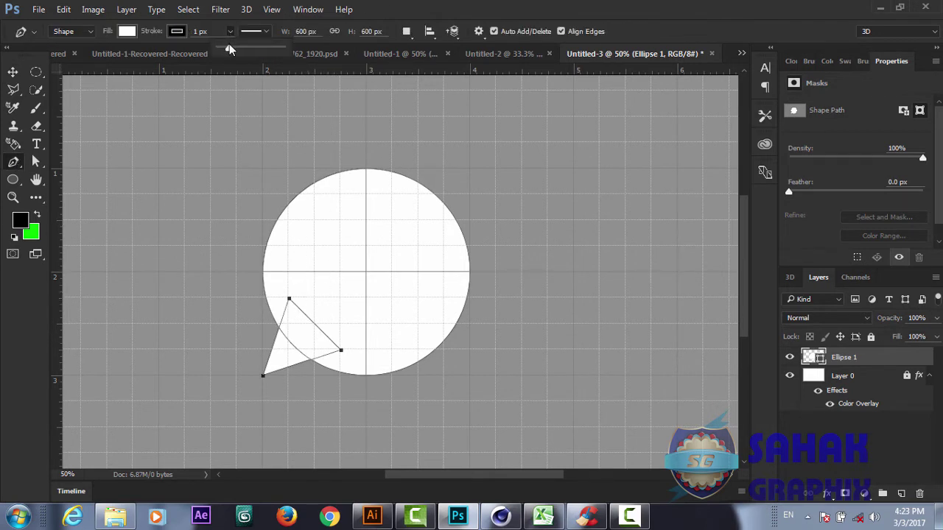
left_click_drag(229, 46, 192, 45)
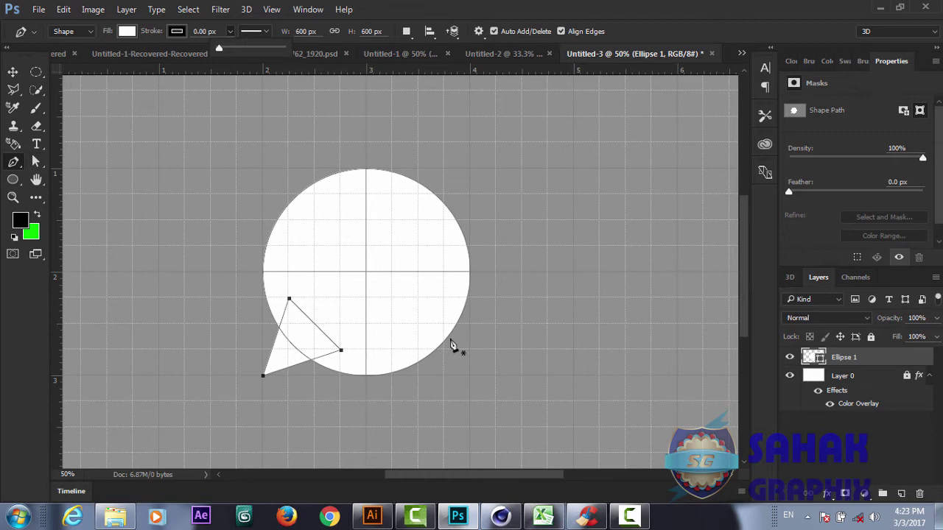
- Load the tail shape as a selection to check spacing, then deselect
key("v")
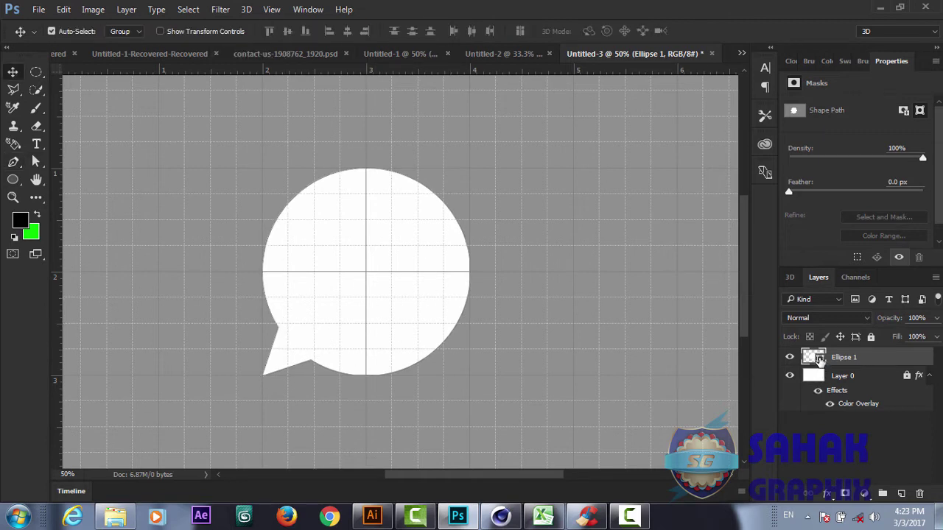
key("ctrl")
left_click(820, 360, "ctrl")
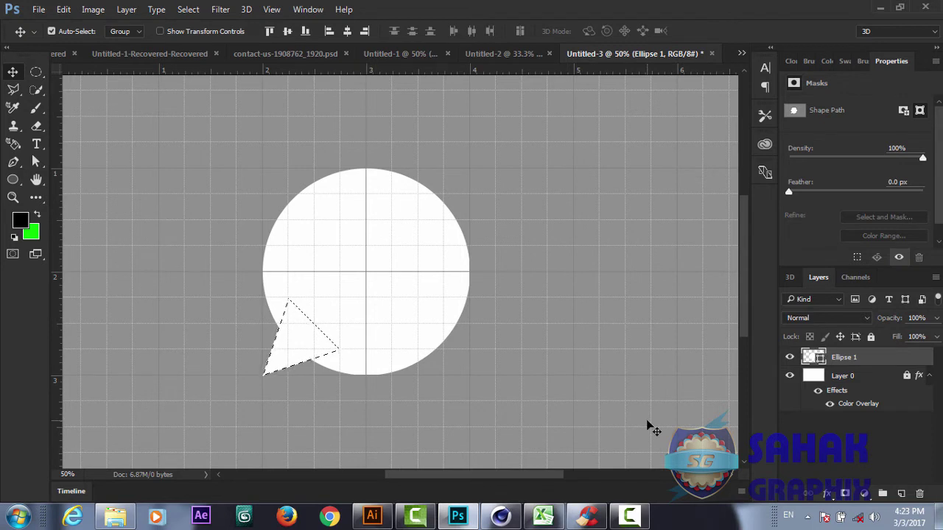
key("ctrl")
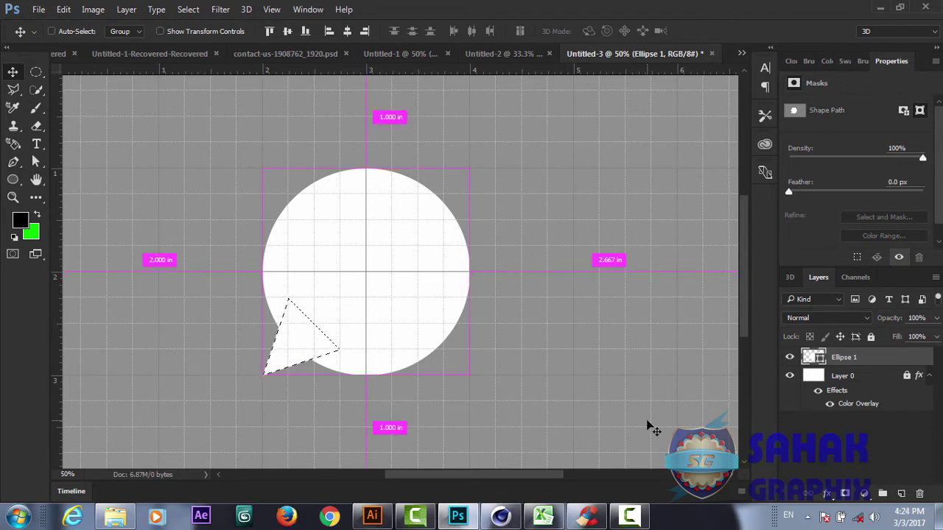
key("ctrl+d")
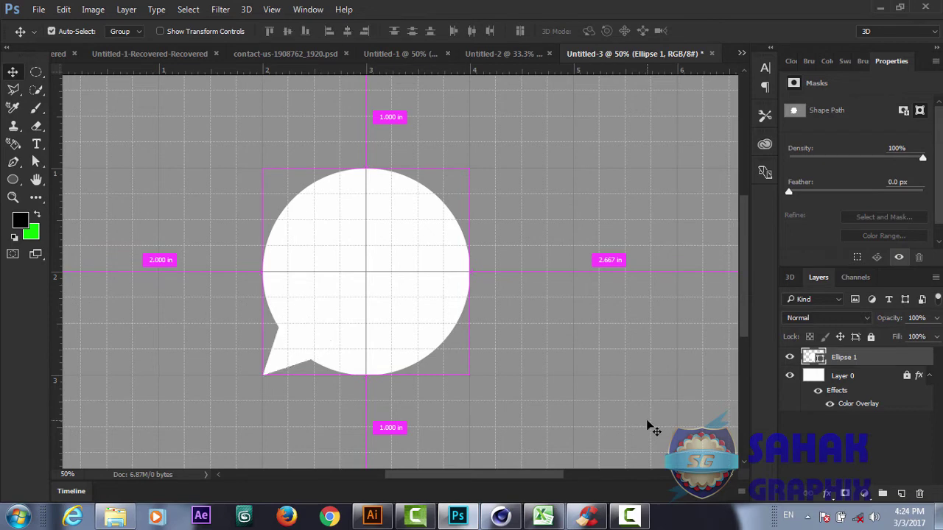
- Load the Ellipse 1 bubble as a selection, hide the grid, and contract it by 25 px
right_click(834, 359)
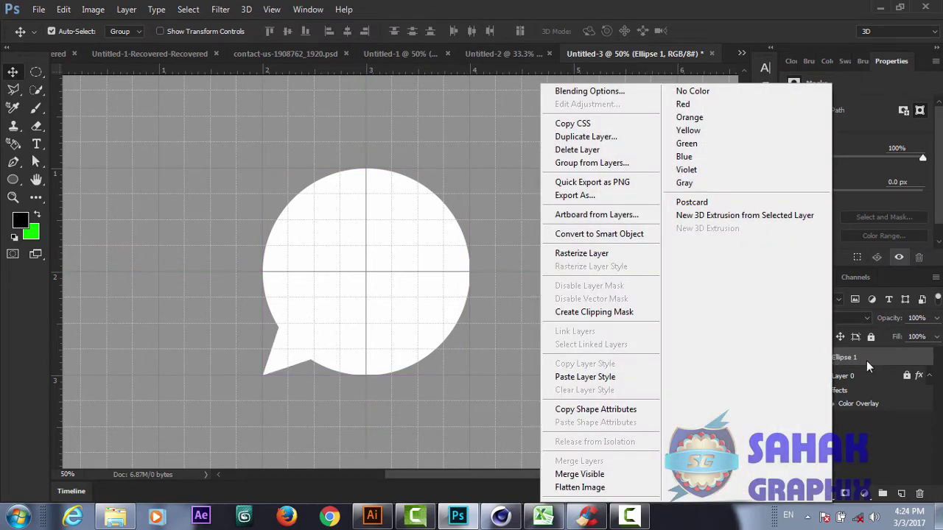
left_click(866, 360)
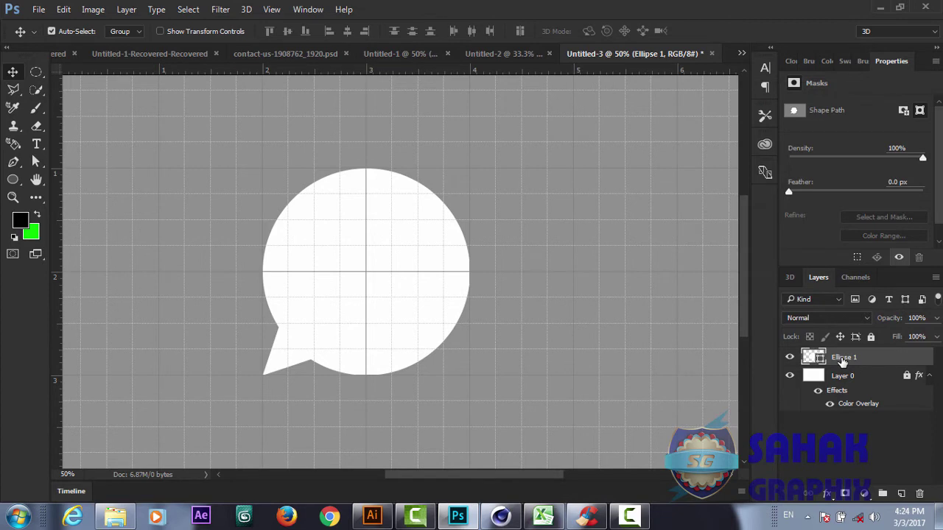
key("ctrl")
left_click(820, 360, "ctrl")
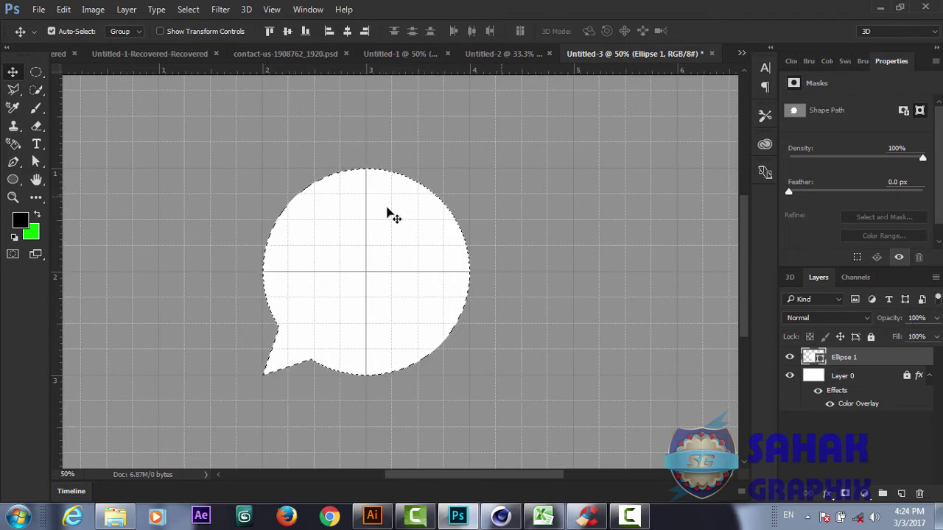
key("ctrl+d")
key("ctrl+apostrophe")
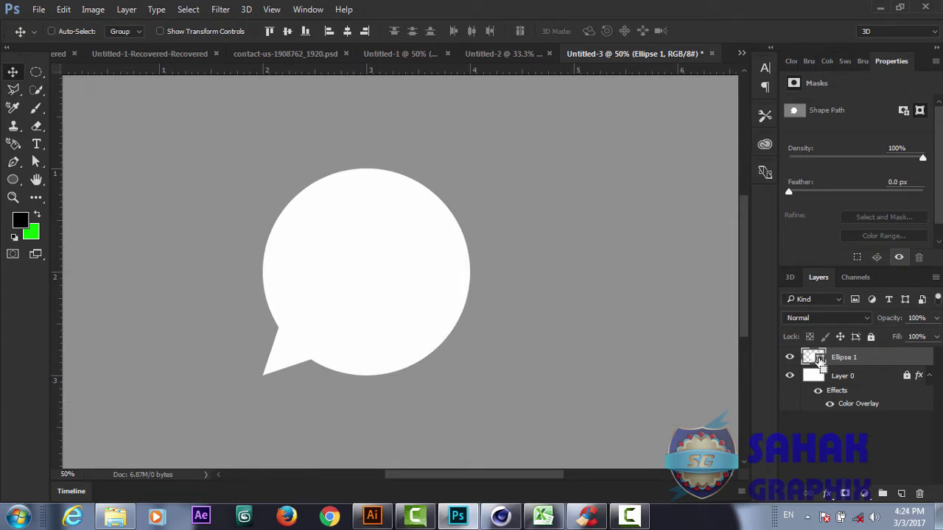
left_click(189, 10)
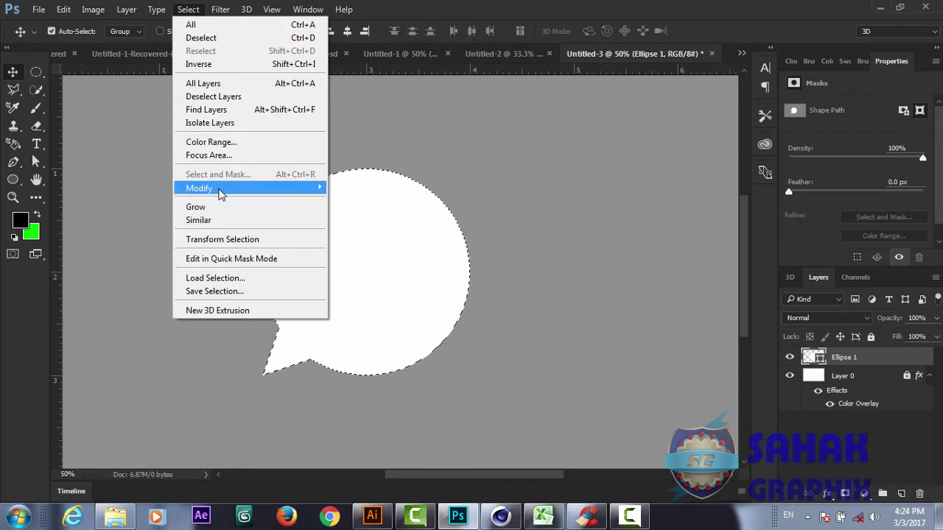
mouse_move(221, 188)
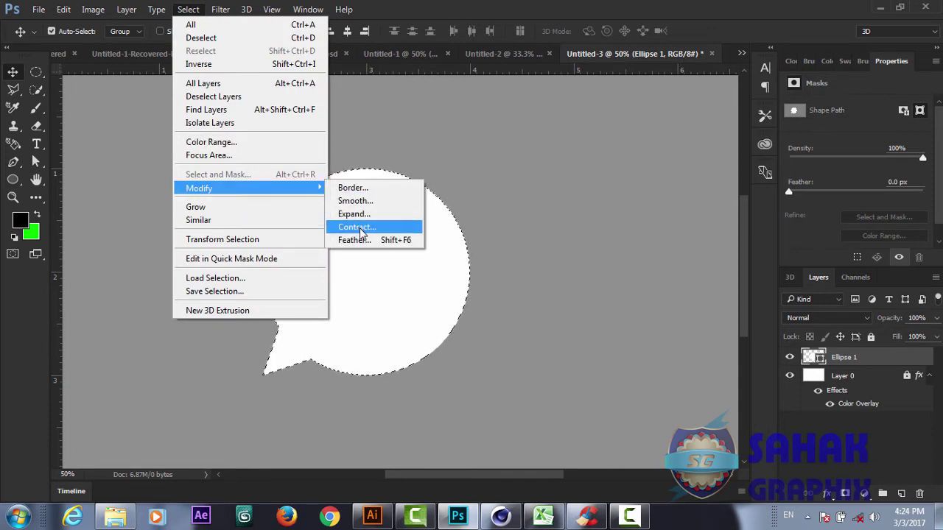
left_click(361, 227)
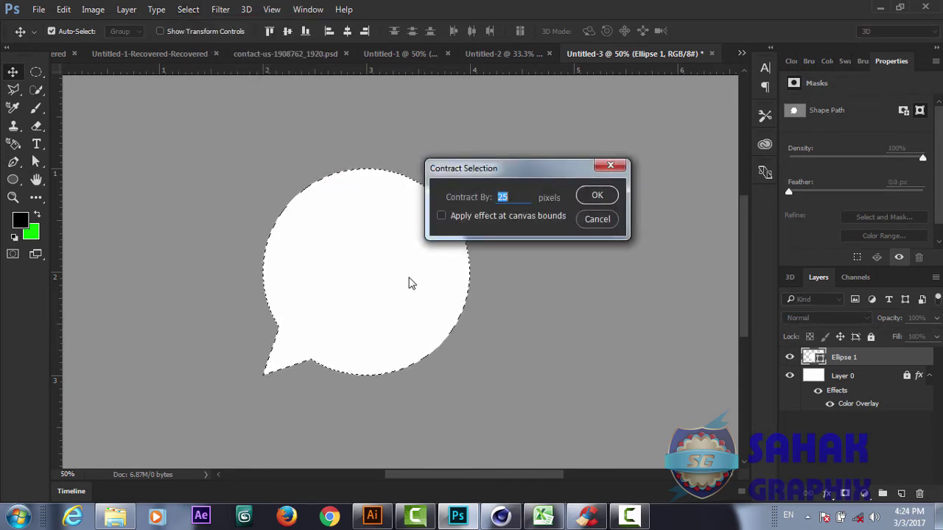
left_click(593, 196)
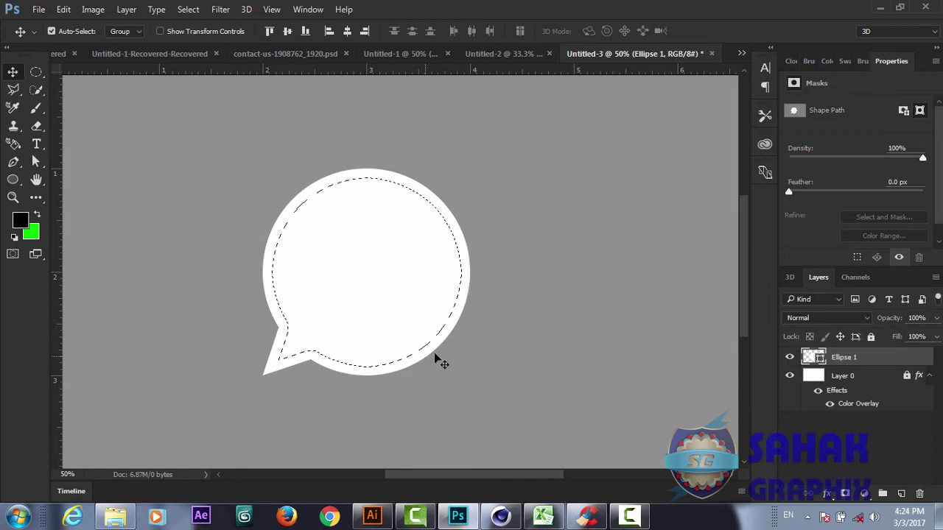
- Add a new layer and set the background colour to green #09a202
left_click(900, 492)
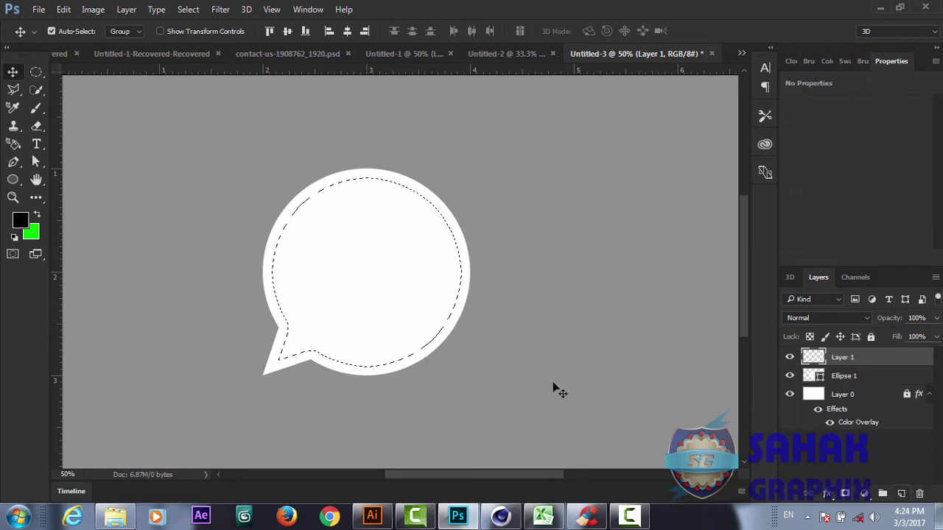
left_click(34, 232)
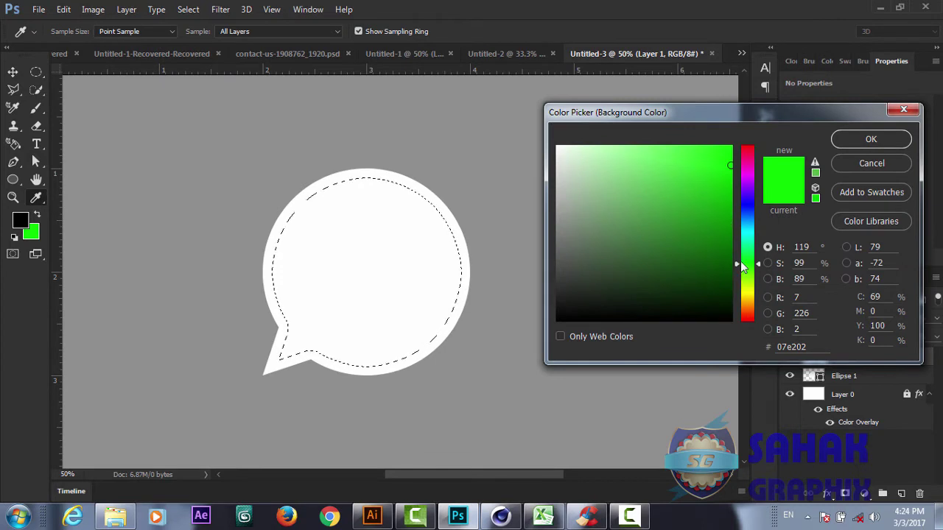
left_click_drag(738, 262, 738, 264)
left_click(729, 211)
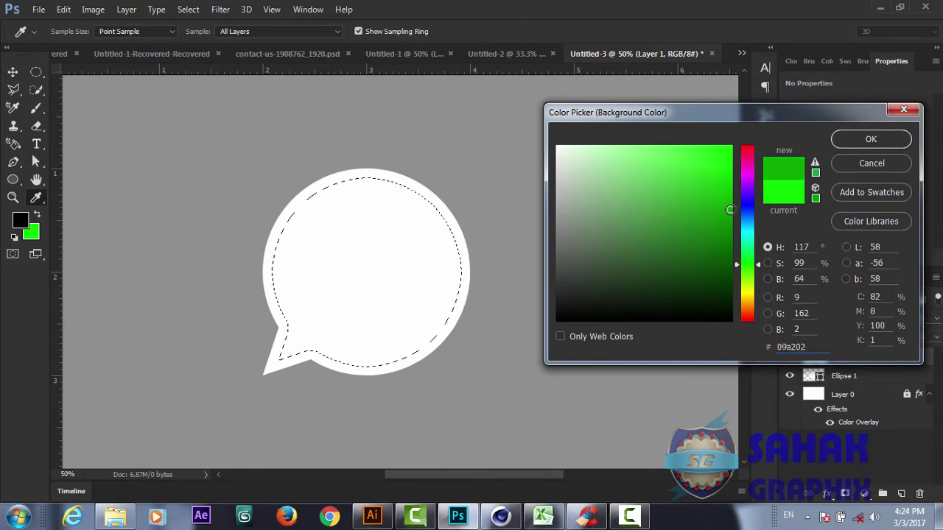
left_click(871, 139)
- Fill the contracted selection on Layer 1 with the green background colour
key("v")
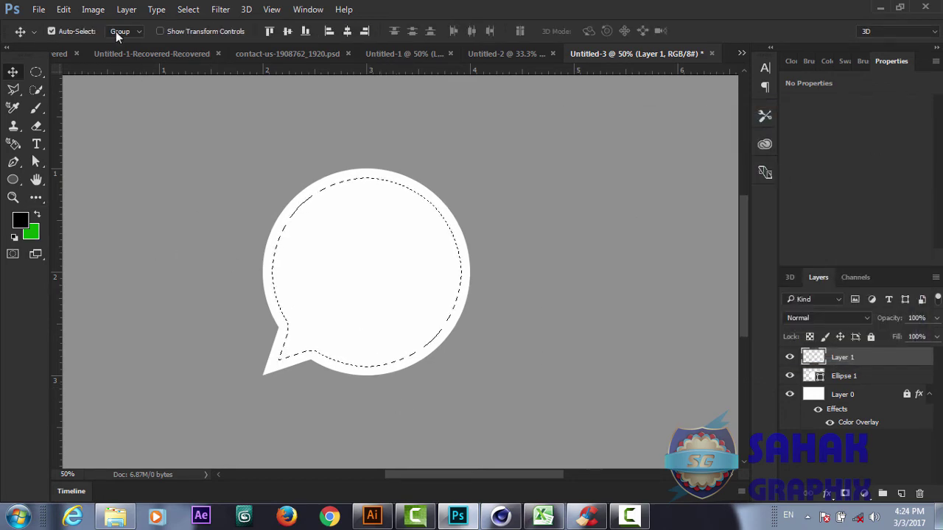
left_click(64, 10)
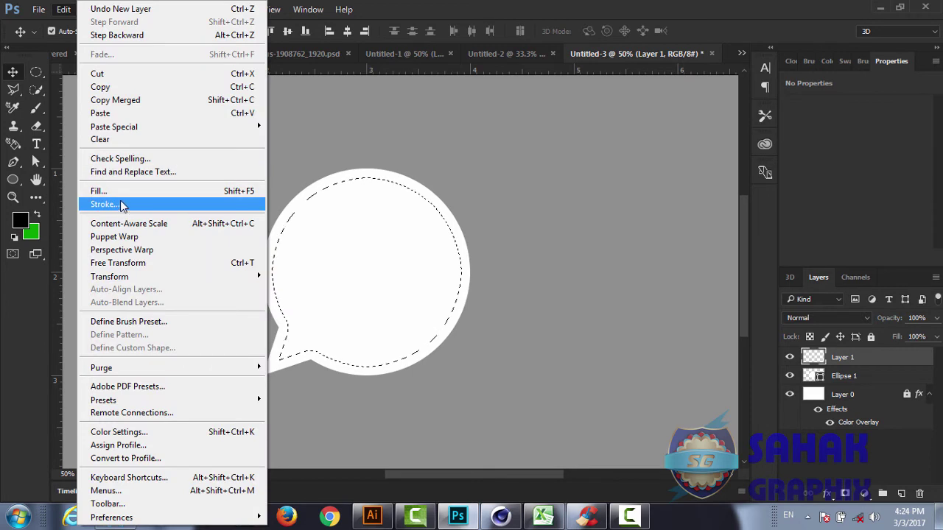
left_click(116, 193)
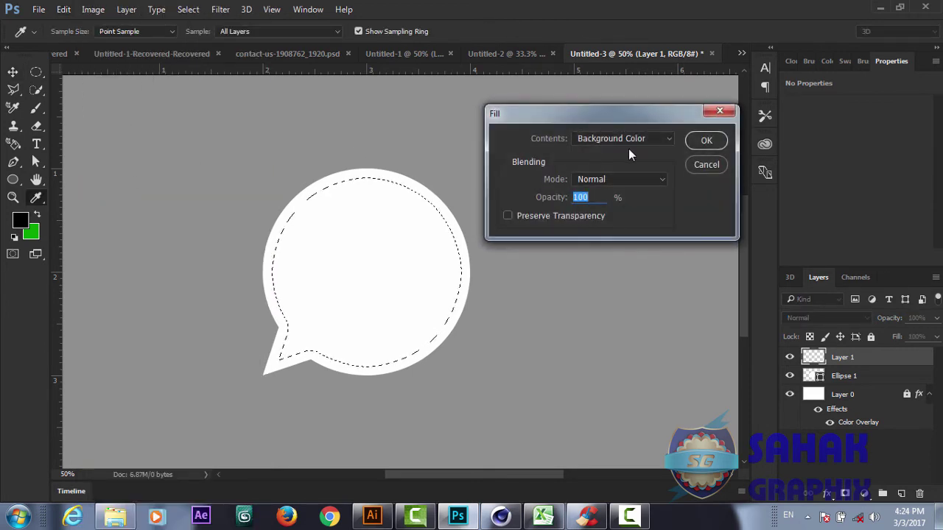
left_click(707, 140)
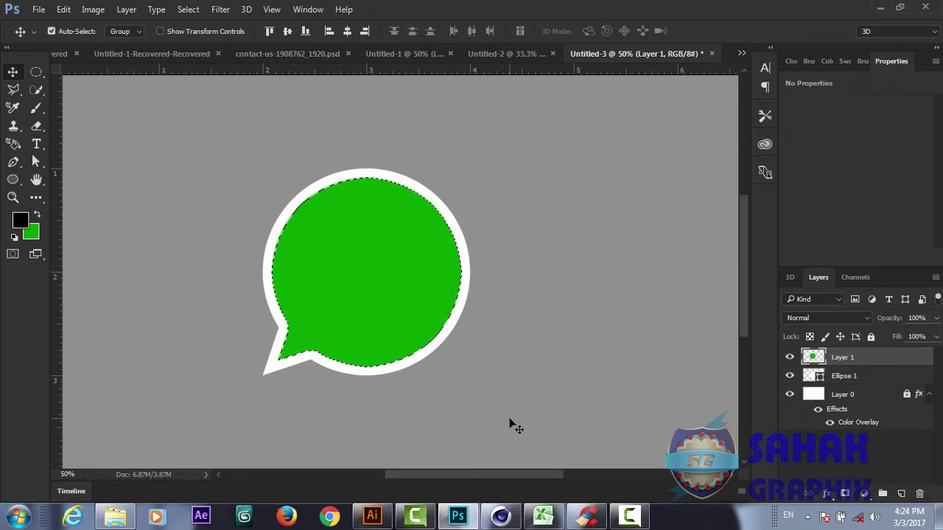
- Deselect, then drag the phone icon layer from the contact-us file toward Untitled-3
key("ctrl+d")
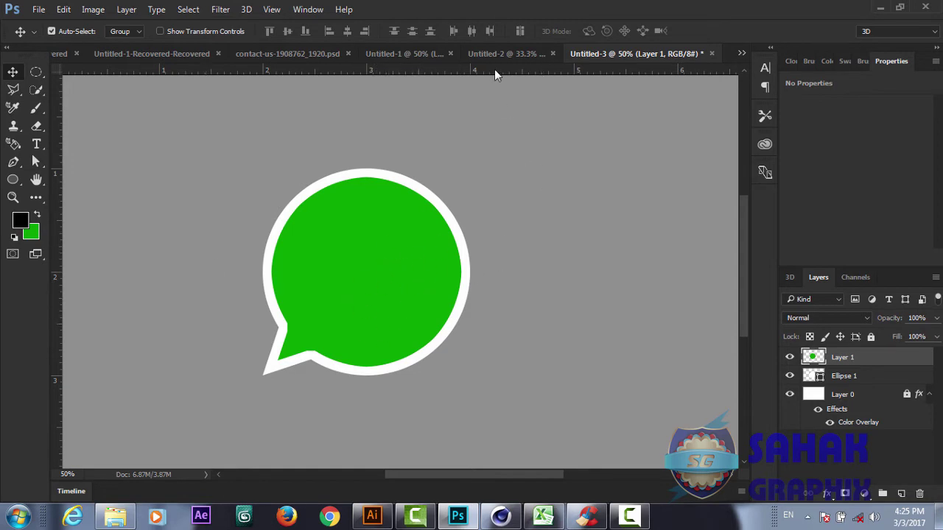
left_click(316, 54)
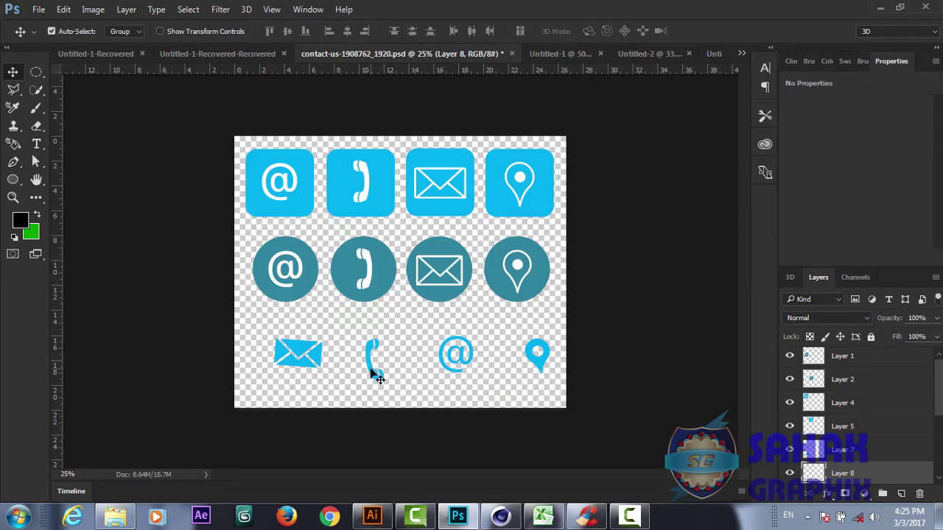
left_click_drag(514, 256, 711, 59)
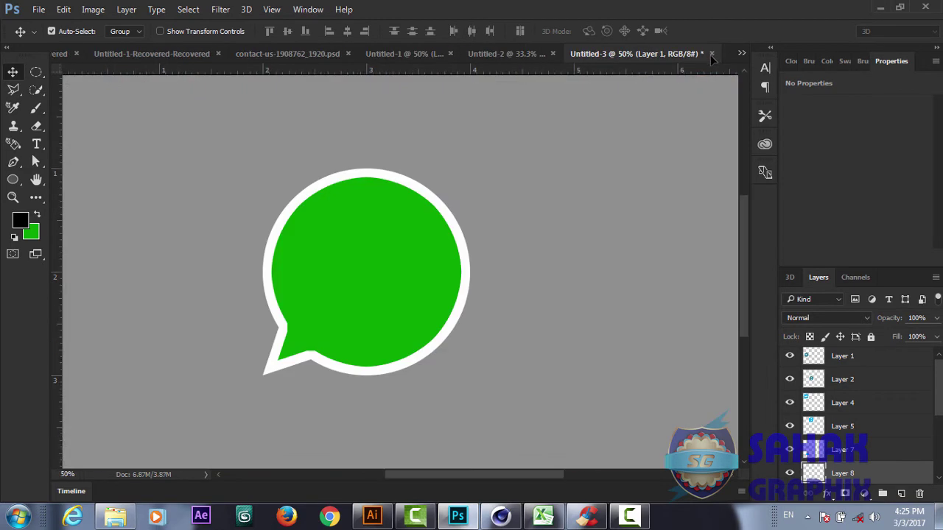
- Drop the phone icon on the bubble, rotate it about -28°, scale to ~186%, and nudge left
mouse_move(711, 58)
left_mouse_down()
mouse_move(374, 279)
mouse_move(364, 305)
left_mouse_up()
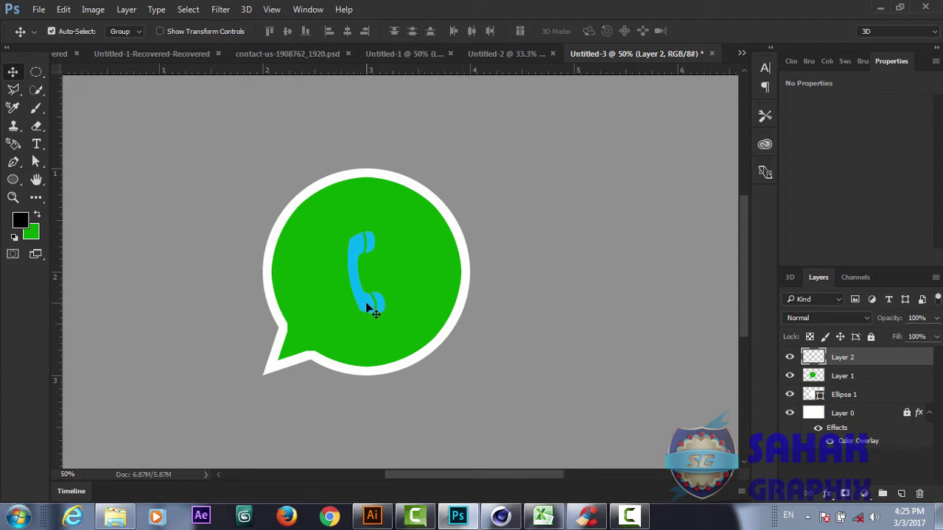
key("ctrl")
key("ctrl+t")
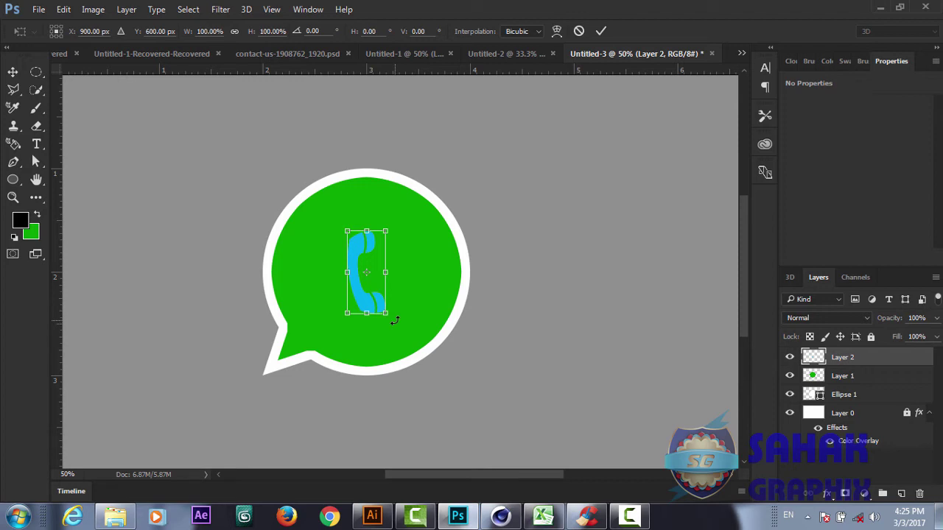
left_click_drag(395, 320, 421, 311)
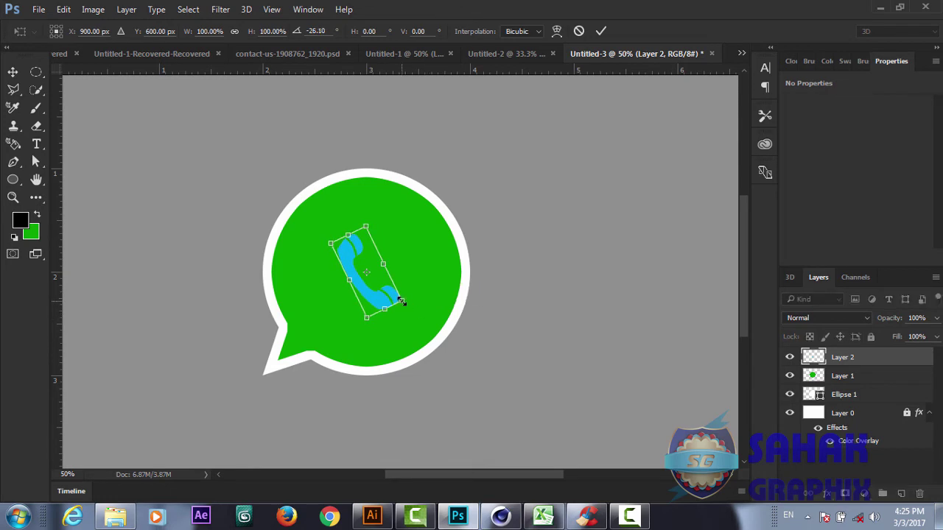
mouse_move(402, 301)
left_mouse_down()
mouse_move(442, 311)
mouse_move(446, 329)
left_mouse_up()
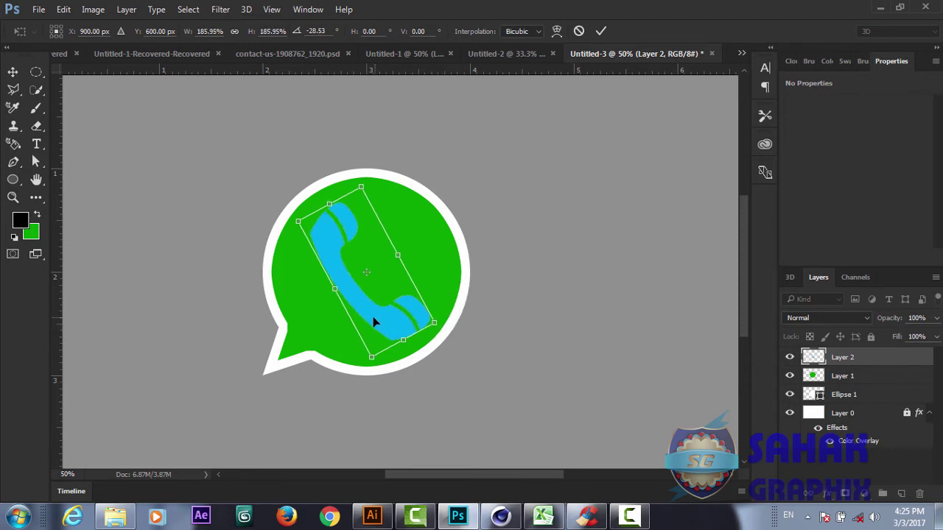
left_click_drag(373, 322, 376, 322)
key("Left")
key("Left")
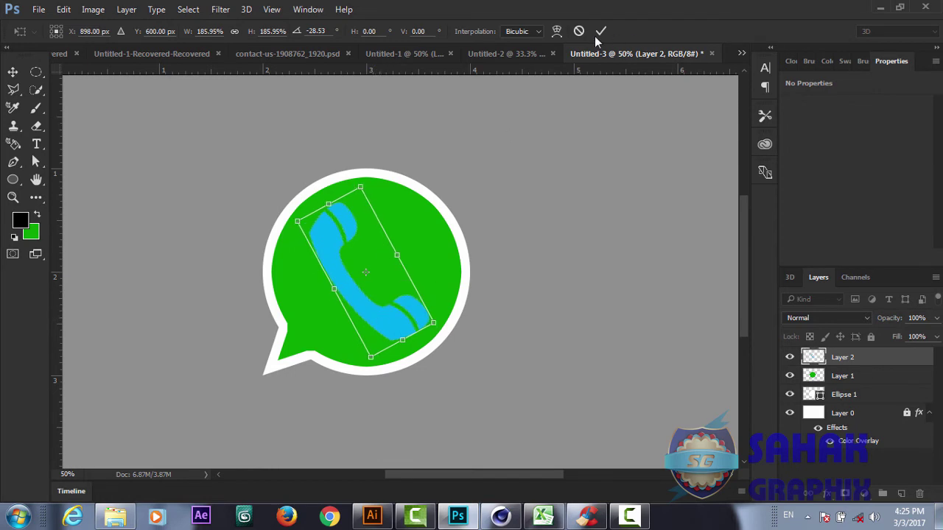
left_click(601, 31)
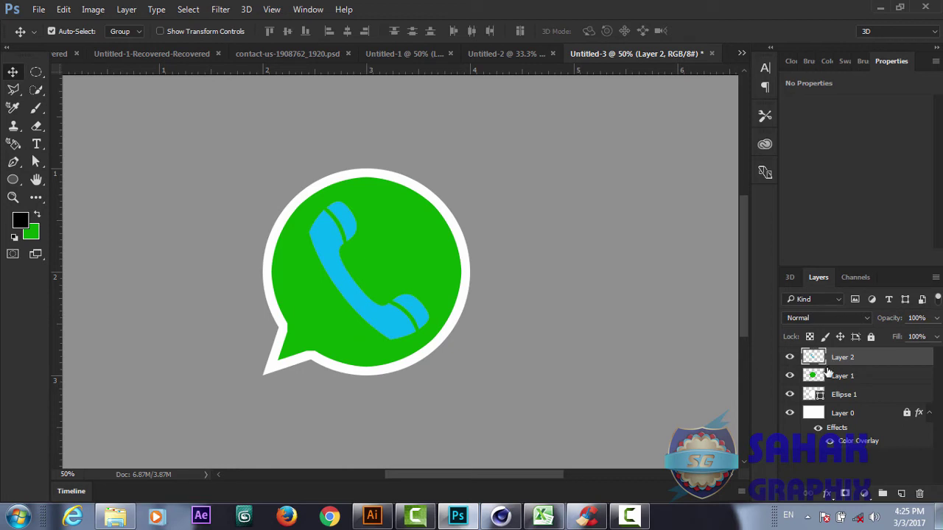
- Give the phone handset on Layer 2 a white (#ffffff) Color Overlay
left_click(827, 493)
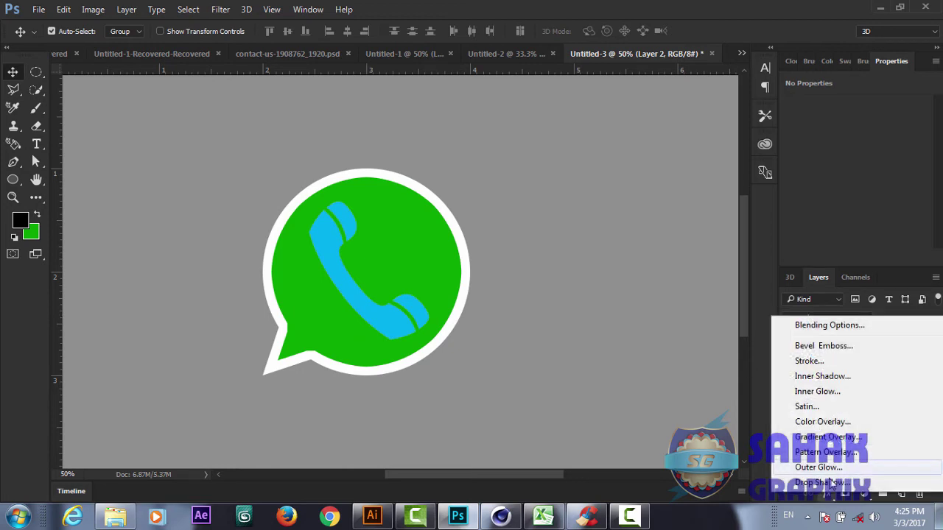
left_click(816, 423)
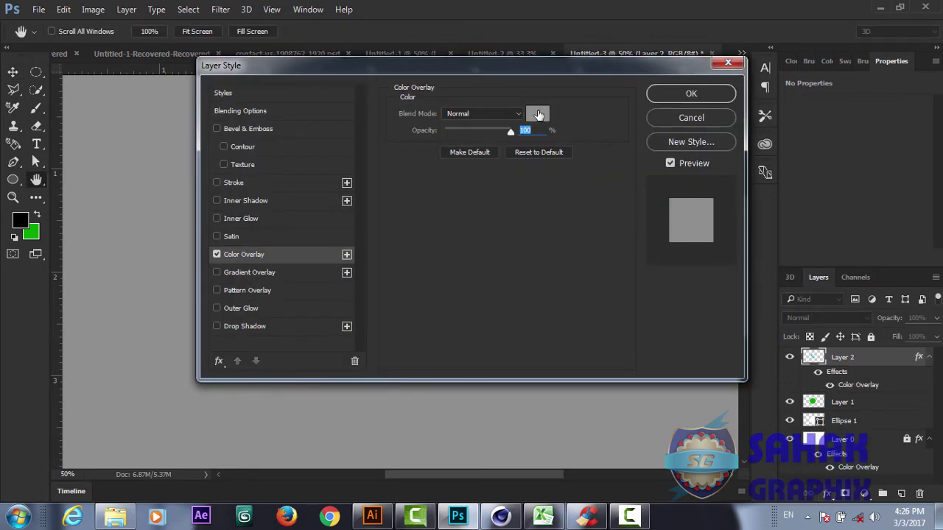
left_click(537, 113)
left_click(557, 147)
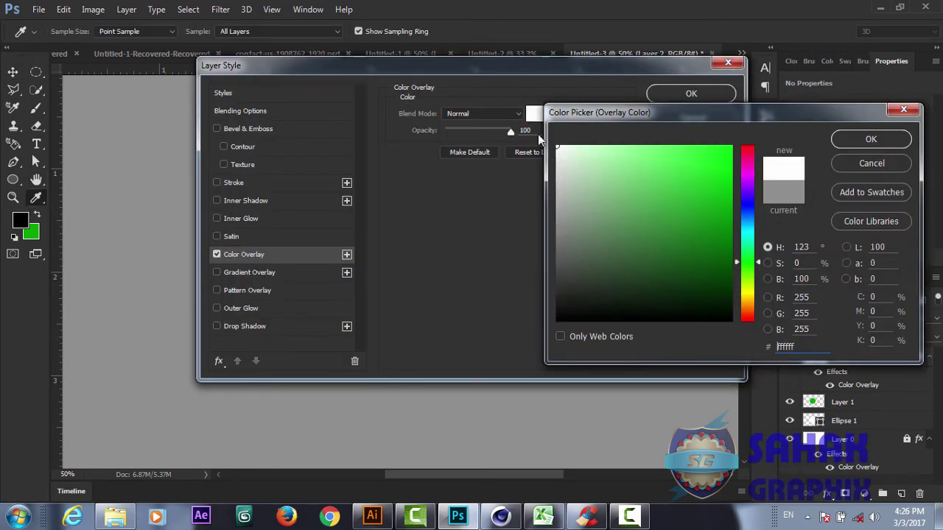
left_click(862, 140)
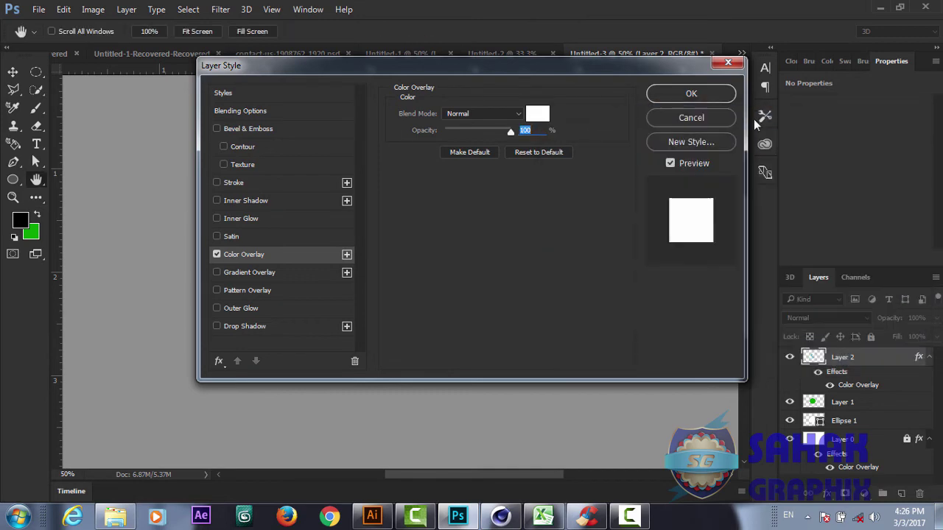
left_click(689, 93)
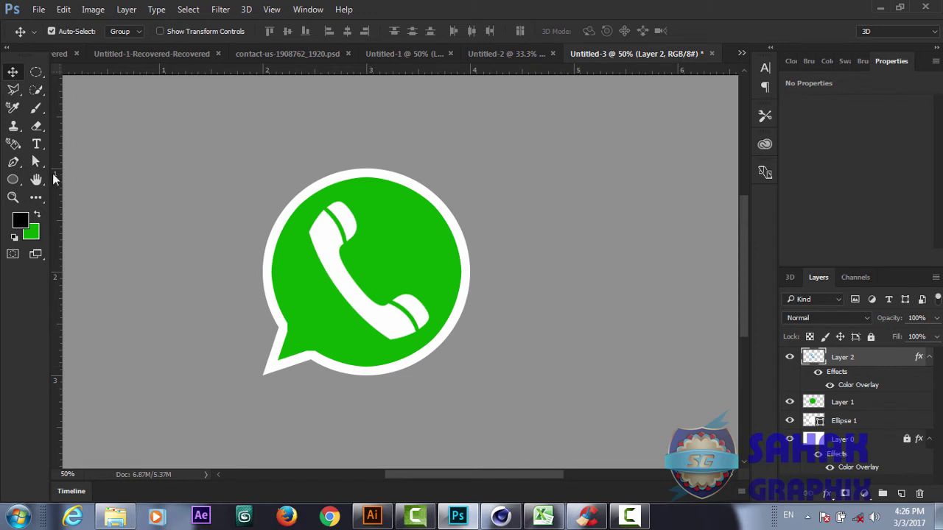
- Type 'WhatsApp' below the logo with the Type tool
left_click(34, 146)
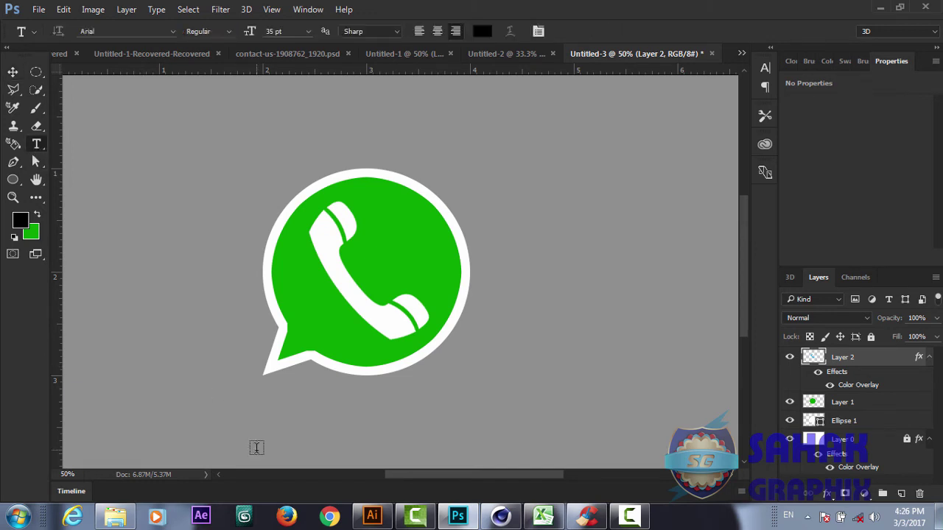
left_click(280, 434)
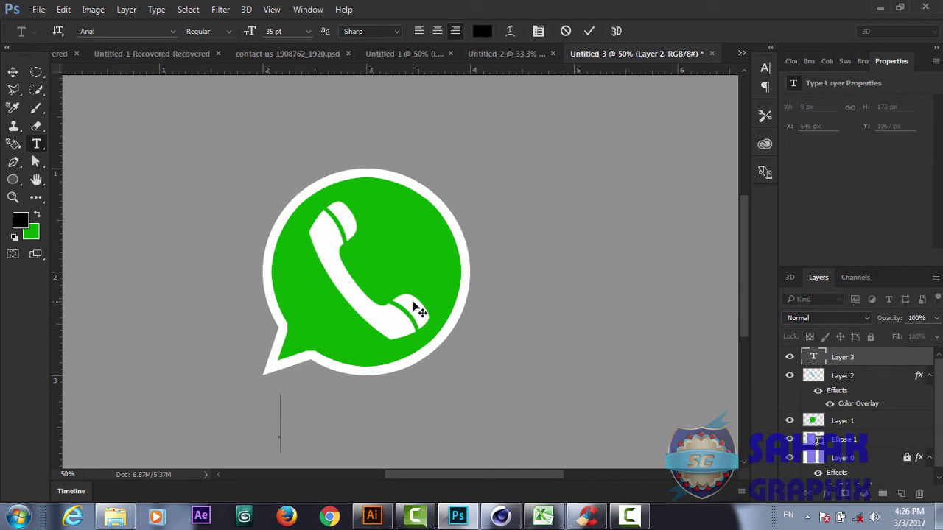
type("W")
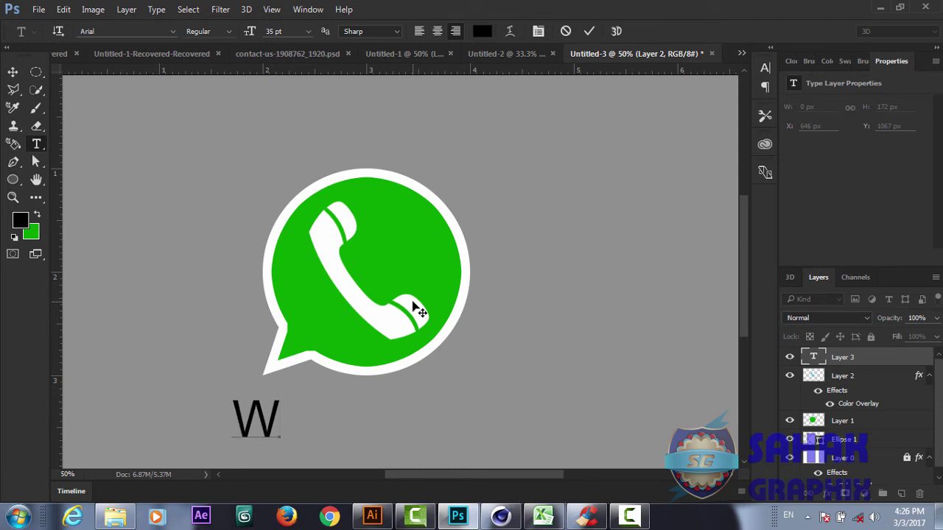
type("a")
key("BackSpace")
type("ha")
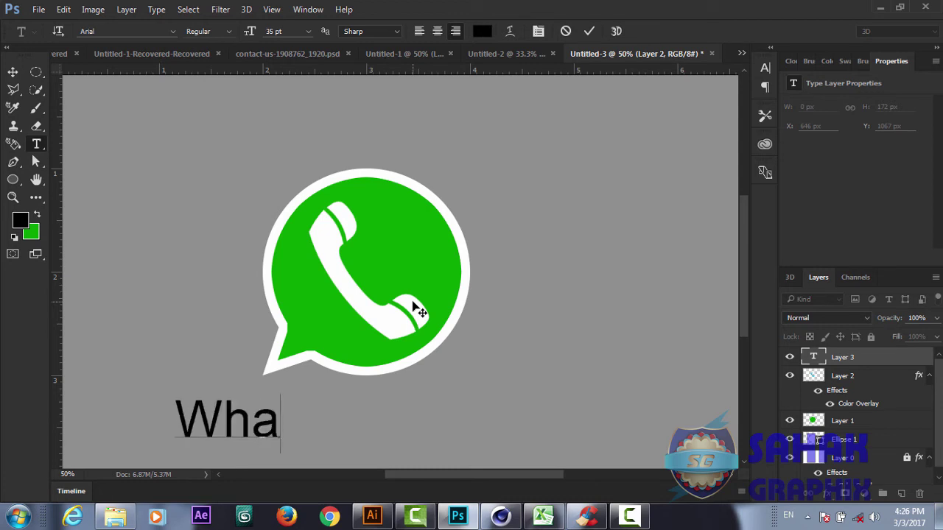
type("ts")
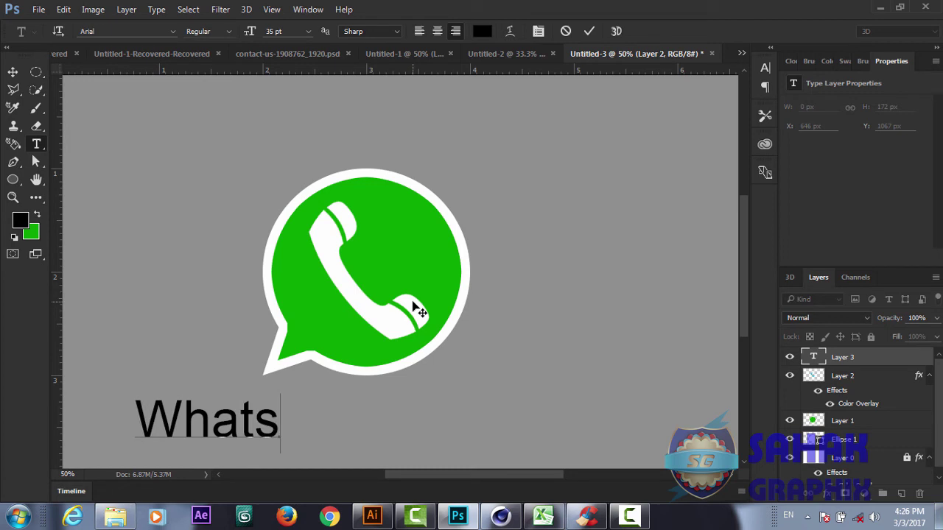
type("A")
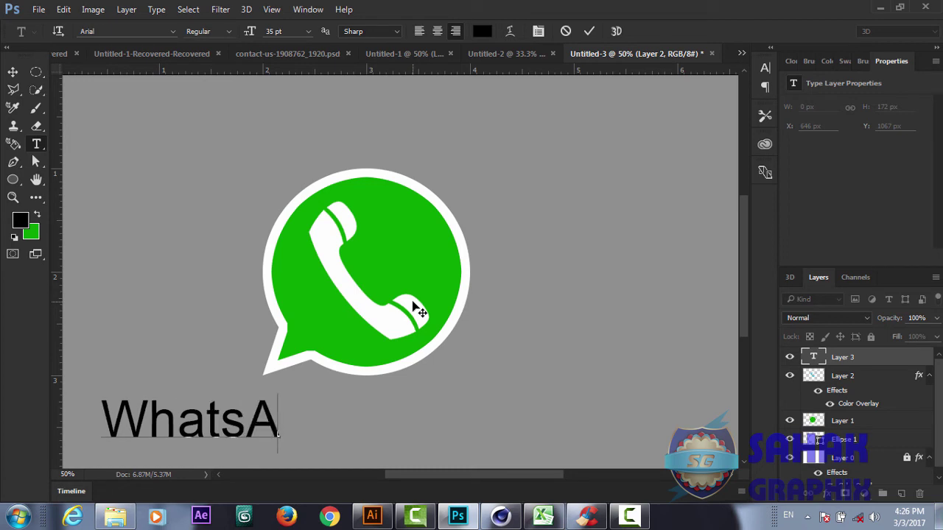
type("pp")
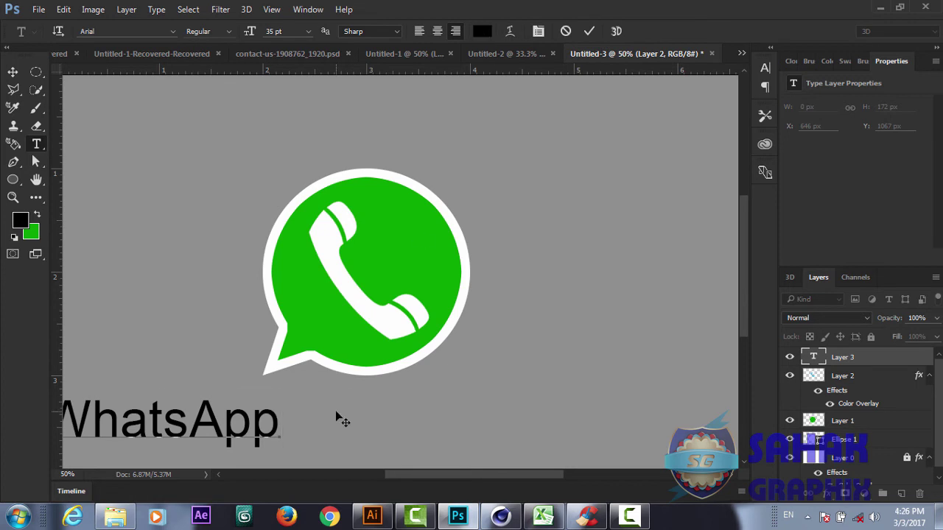
- Make the whole WhatsApp text white and commit it
key("ctrl+a")
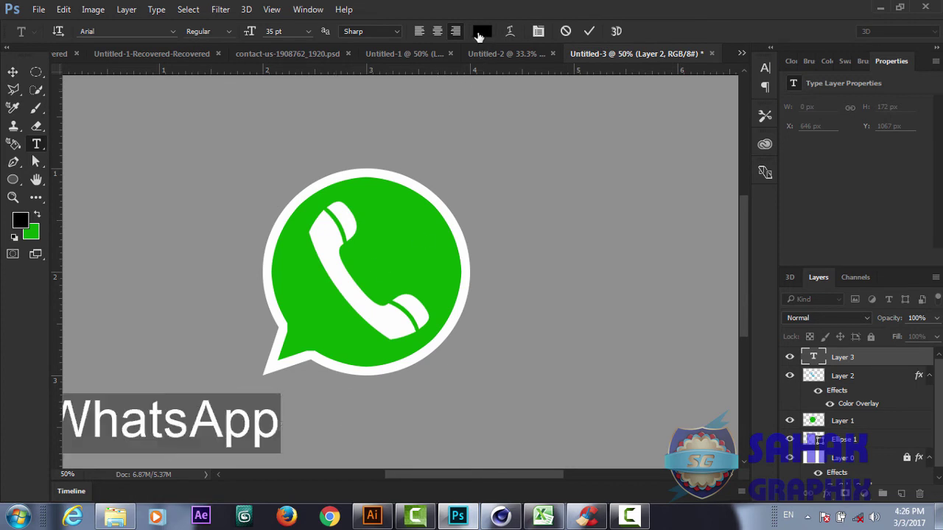
left_click(480, 31)
left_click(556, 146)
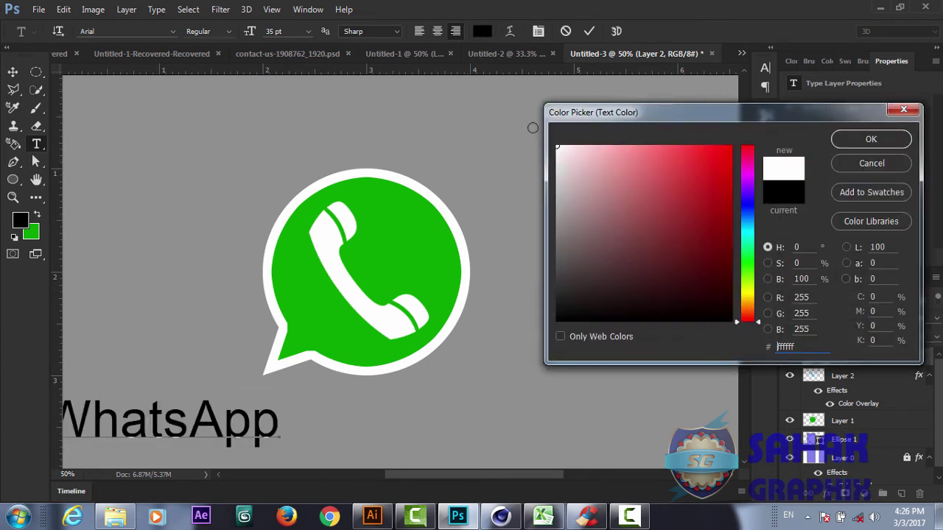
left_click(851, 138)
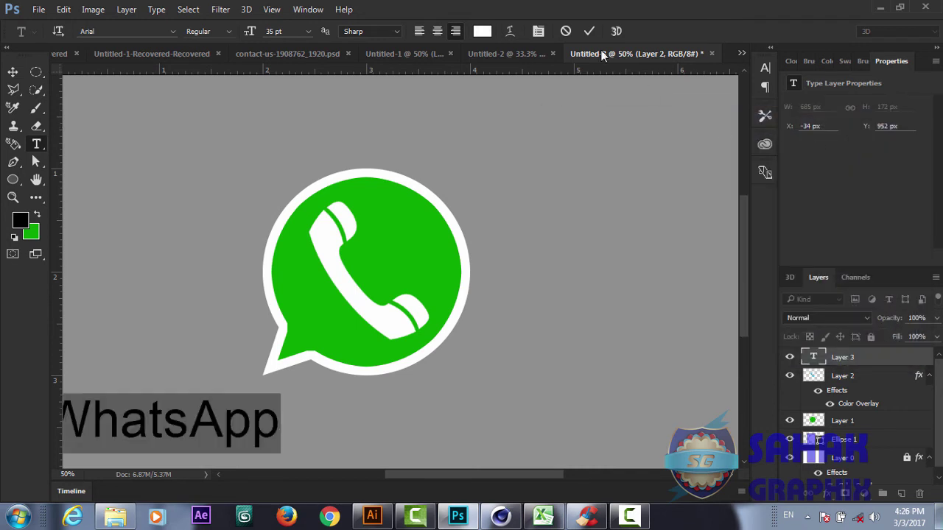
left_click(590, 31)
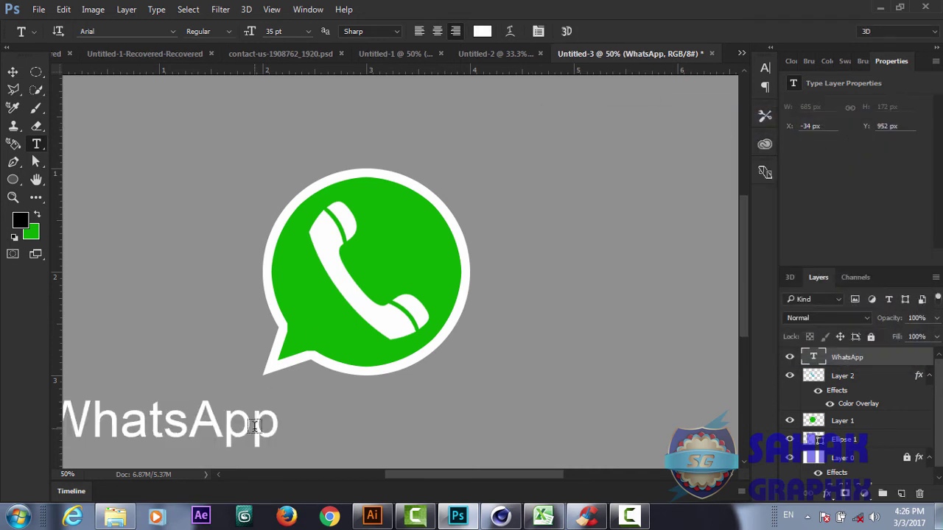
- Centre the WhatsApp text beneath the bubble and group all logo layers into Group 1
key("v")
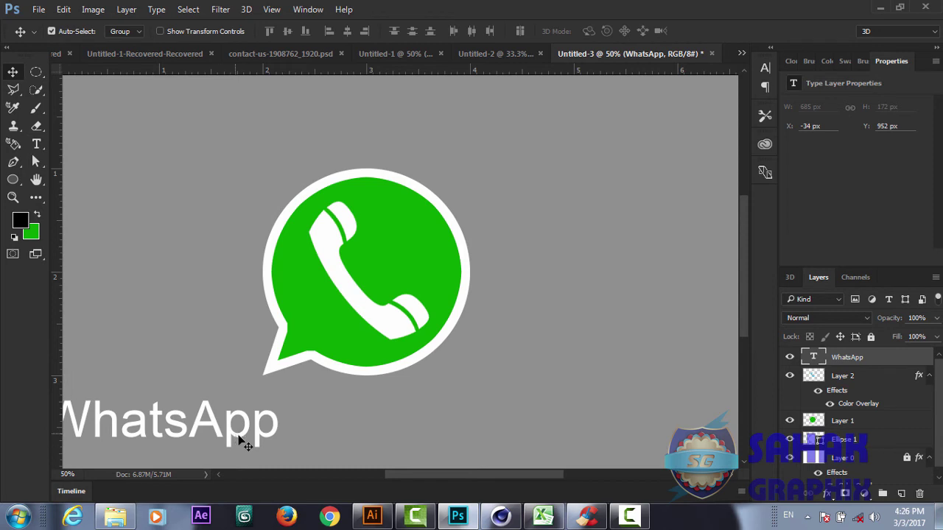
left_click_drag(242, 432, 426, 430)
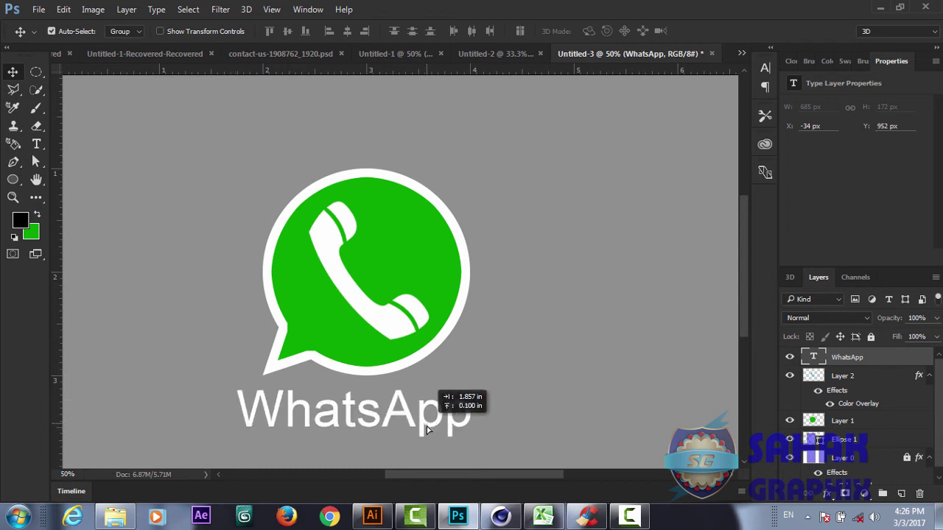
left_click_drag(427, 431, 428, 430)
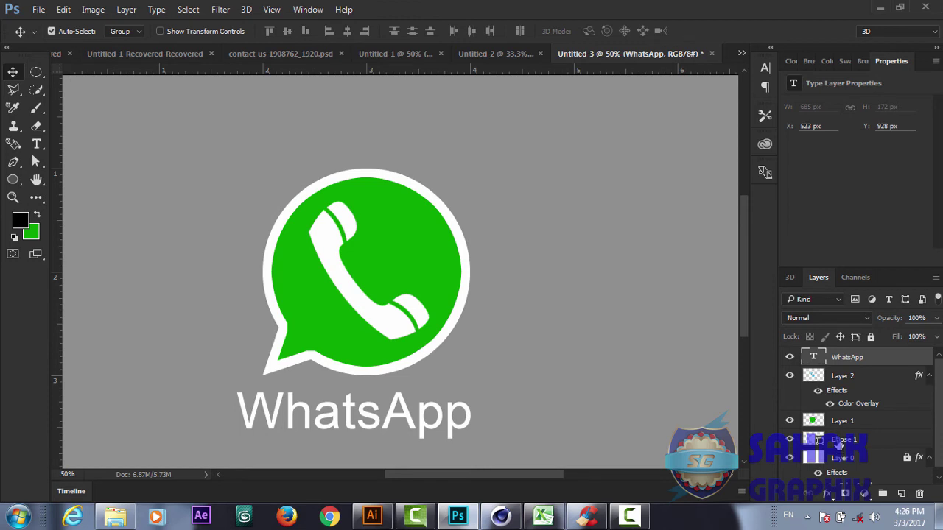
left_click(838, 439, "shift")
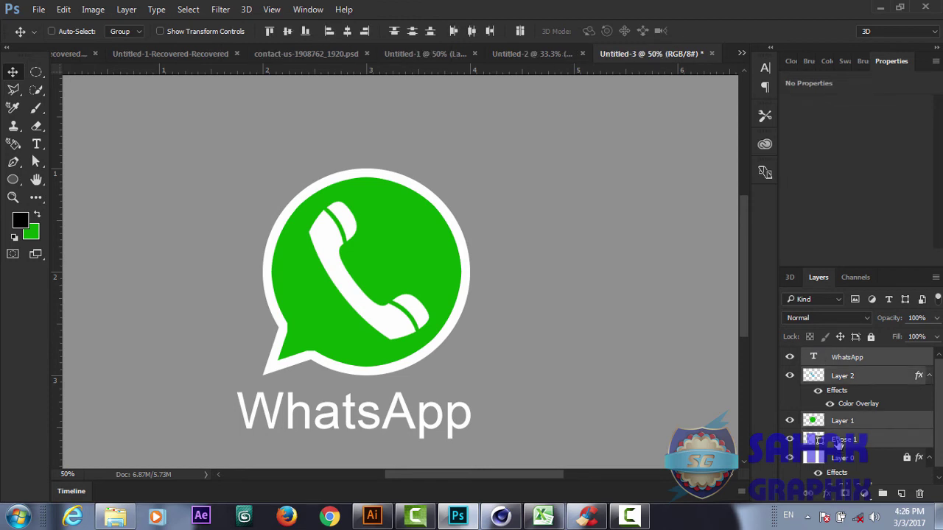
key("ctrl+g")
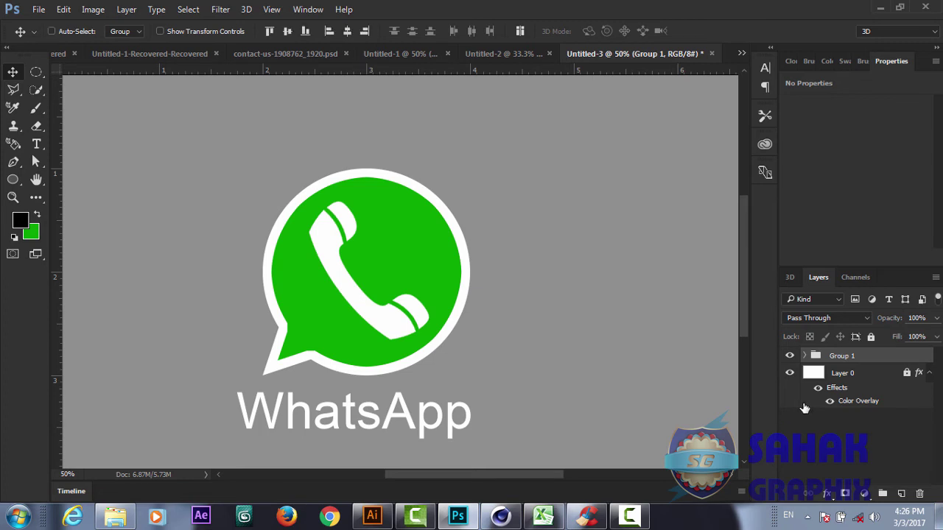
- Centre Group 1 horizontally and vertically on the canvas, then fit the canvas in view
key("ctrl+minus")
key("ctrl+a")
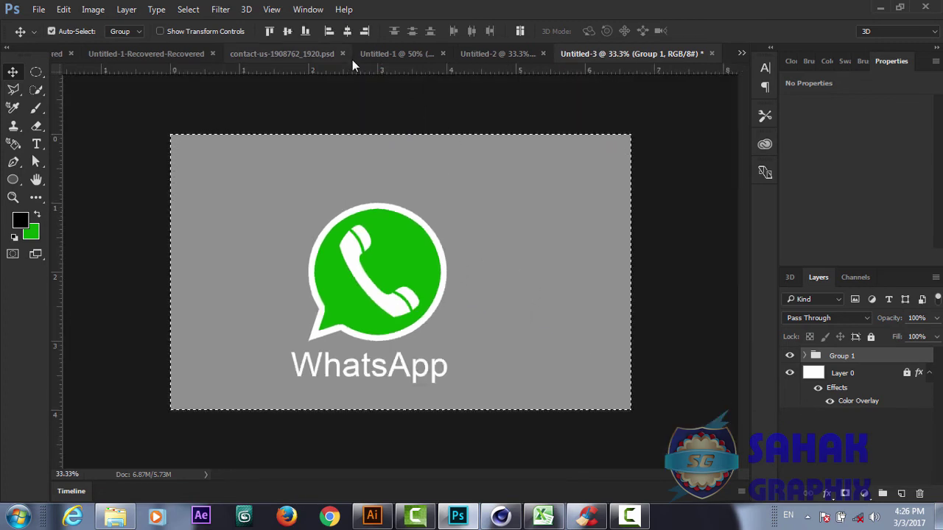
left_click(347, 31)
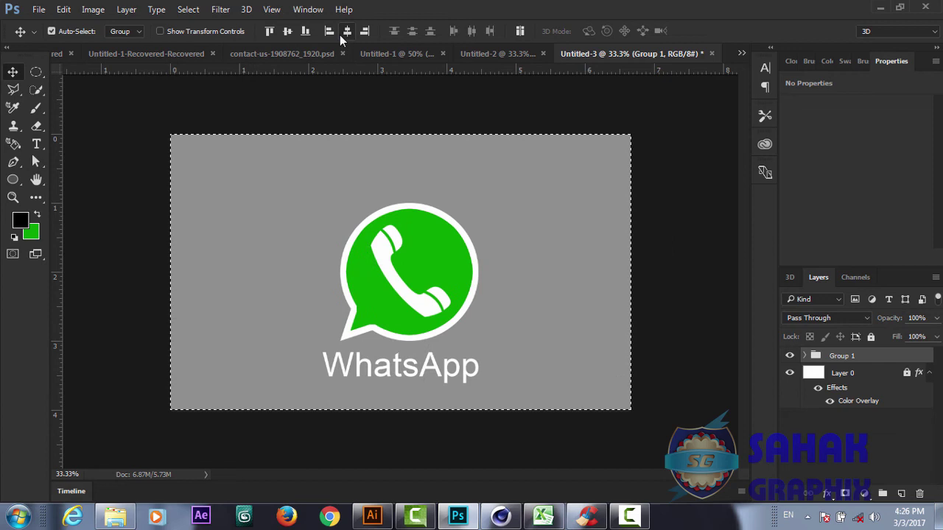
left_click(290, 34)
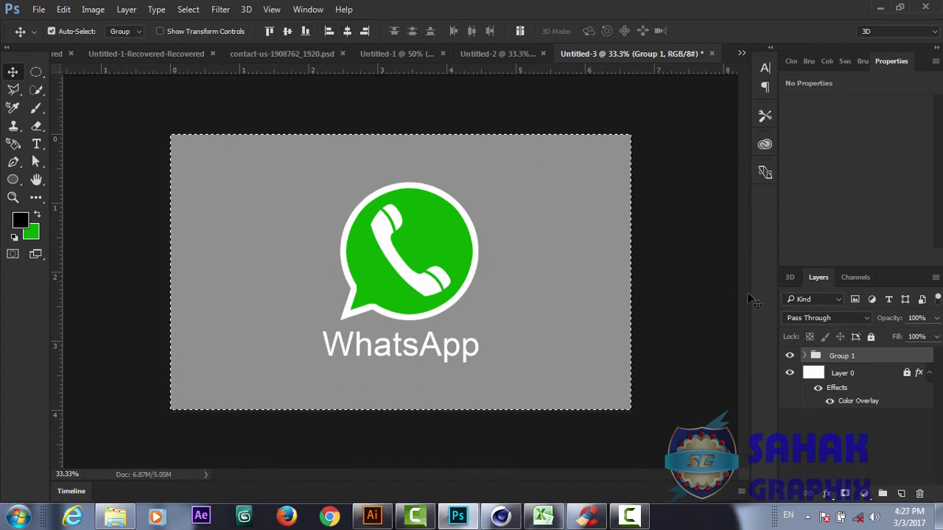
key("ctrl+d")
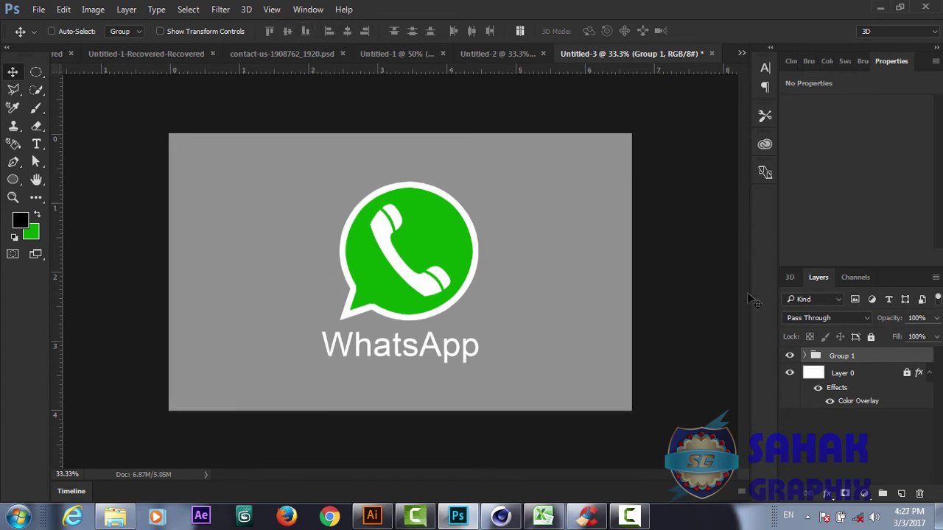
key("ctrl+0")
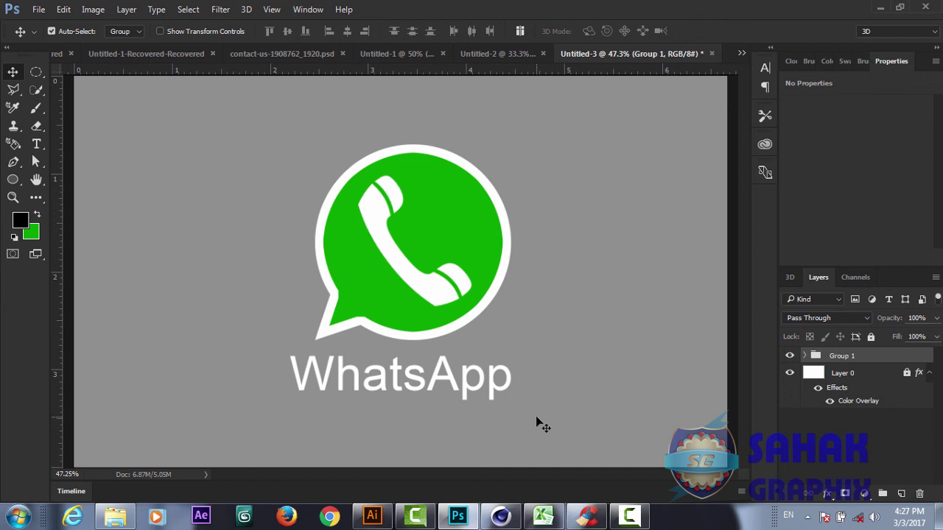
left_click(630, 520)
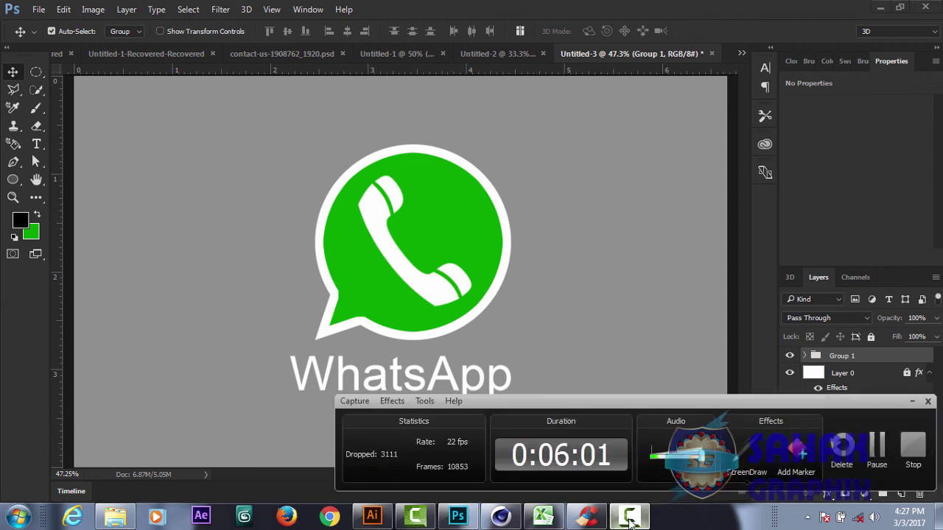